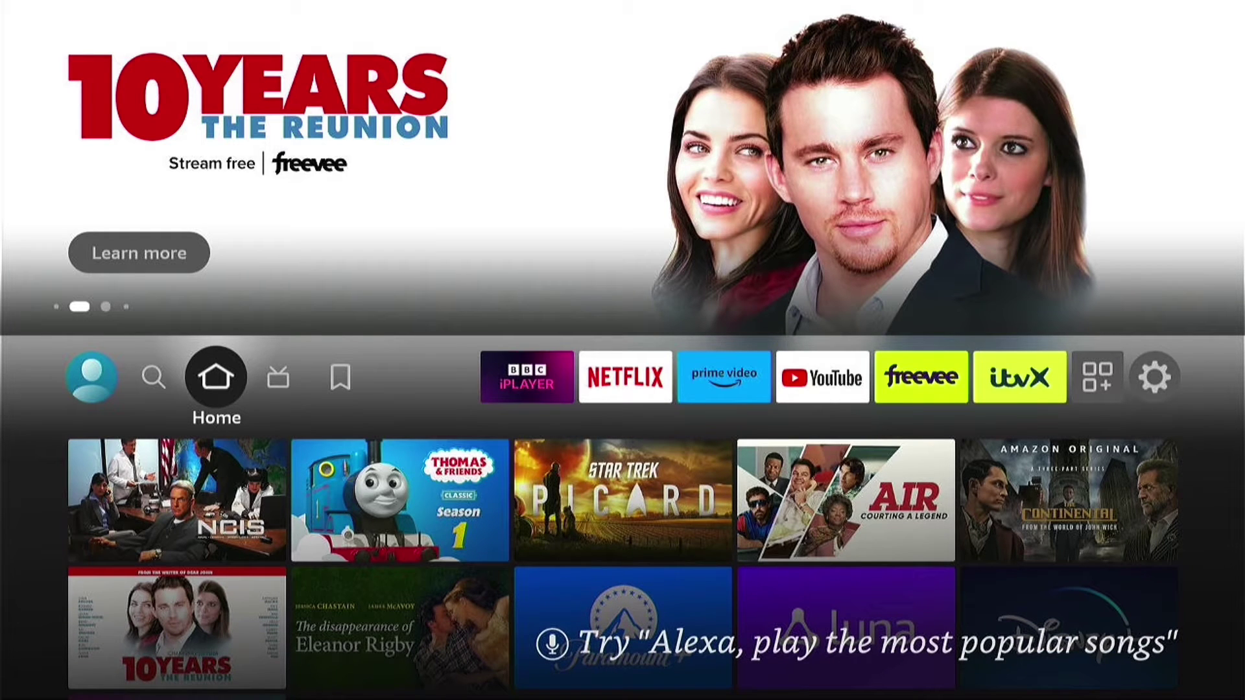
# Step: Open the search keyboard from the Find section
pyautogui.press('Left')
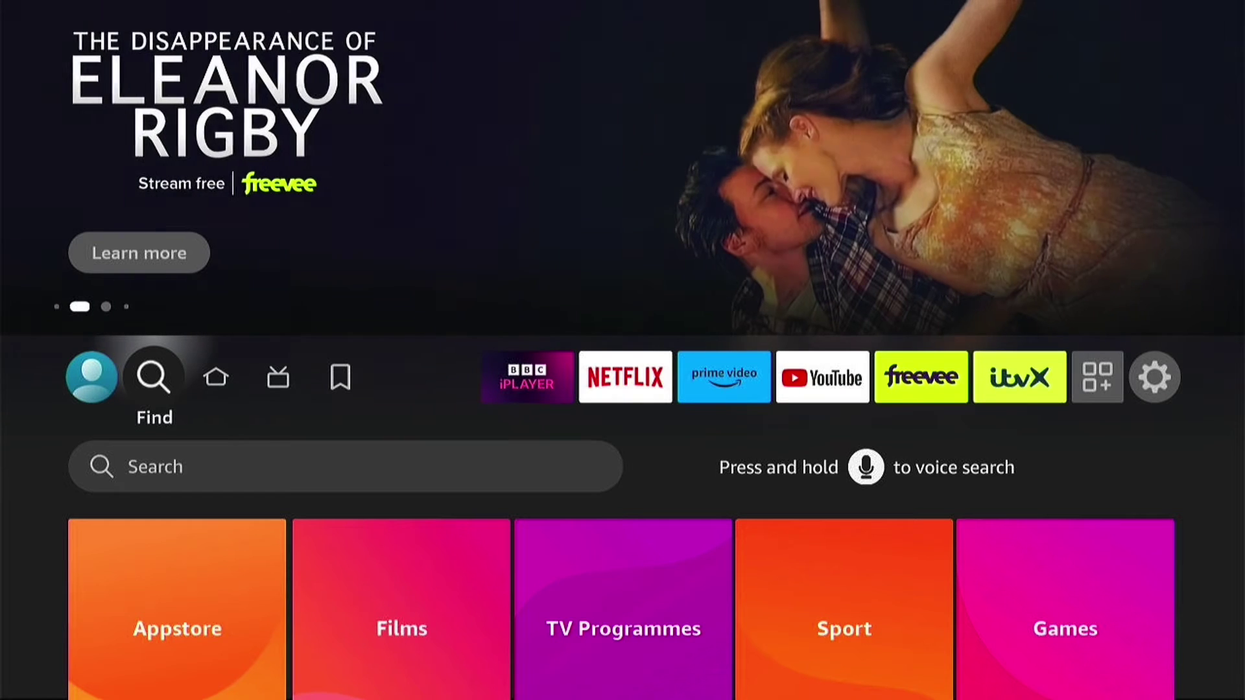
pyautogui.press('Down')
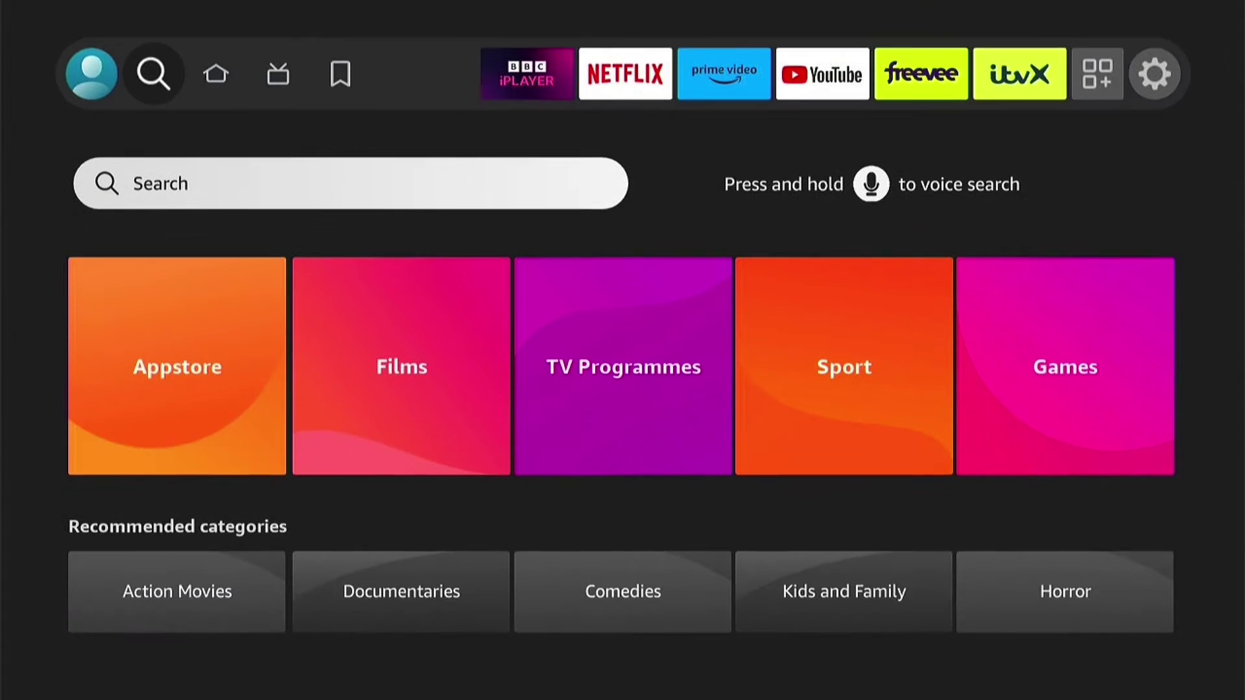
pyautogui.press('Return')
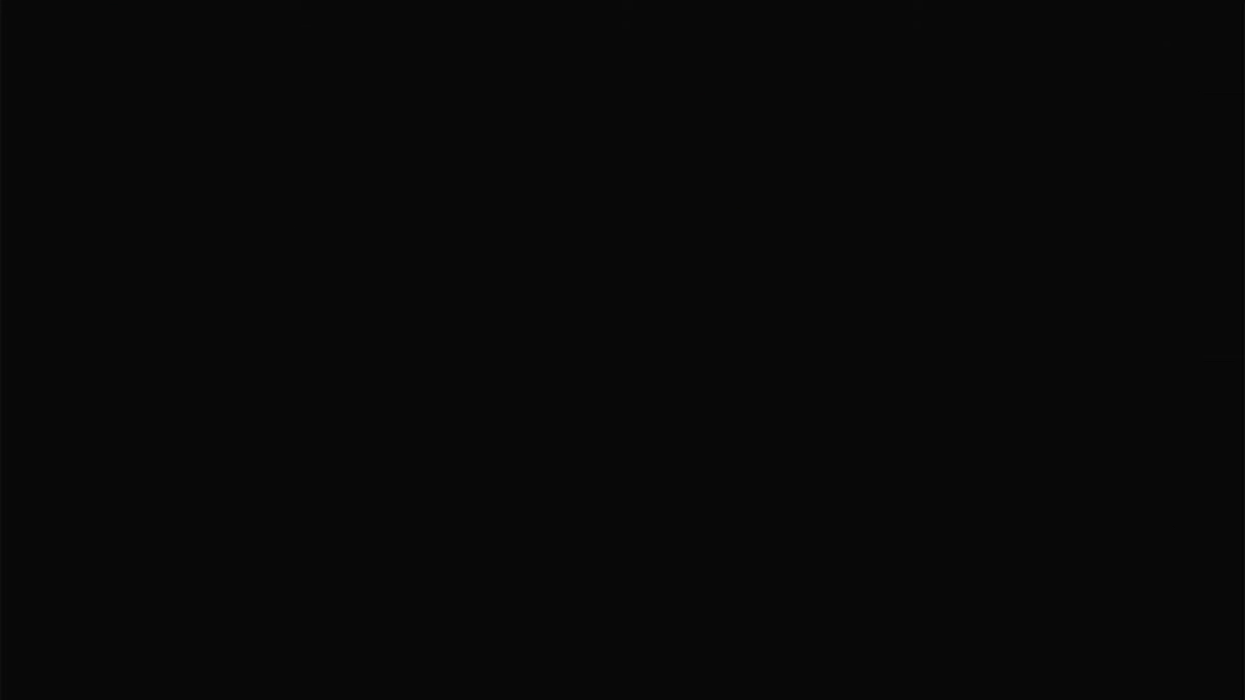
# Step: Enter 'Dow' and move down to the Downloader suggestion
pyautogui.press('Right')
pyautogui.press('Right')
pyautogui.press('Right')
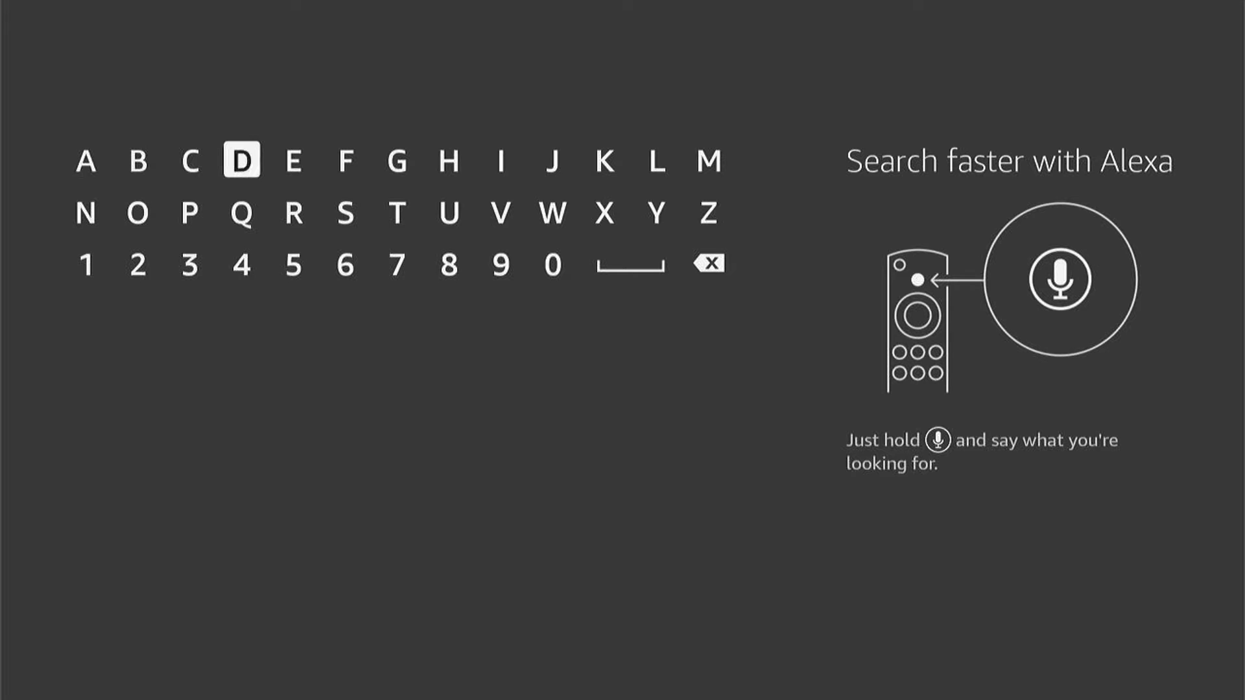
pyautogui.press('Return')
pyautogui.press('Down')
pyautogui.press('Down')
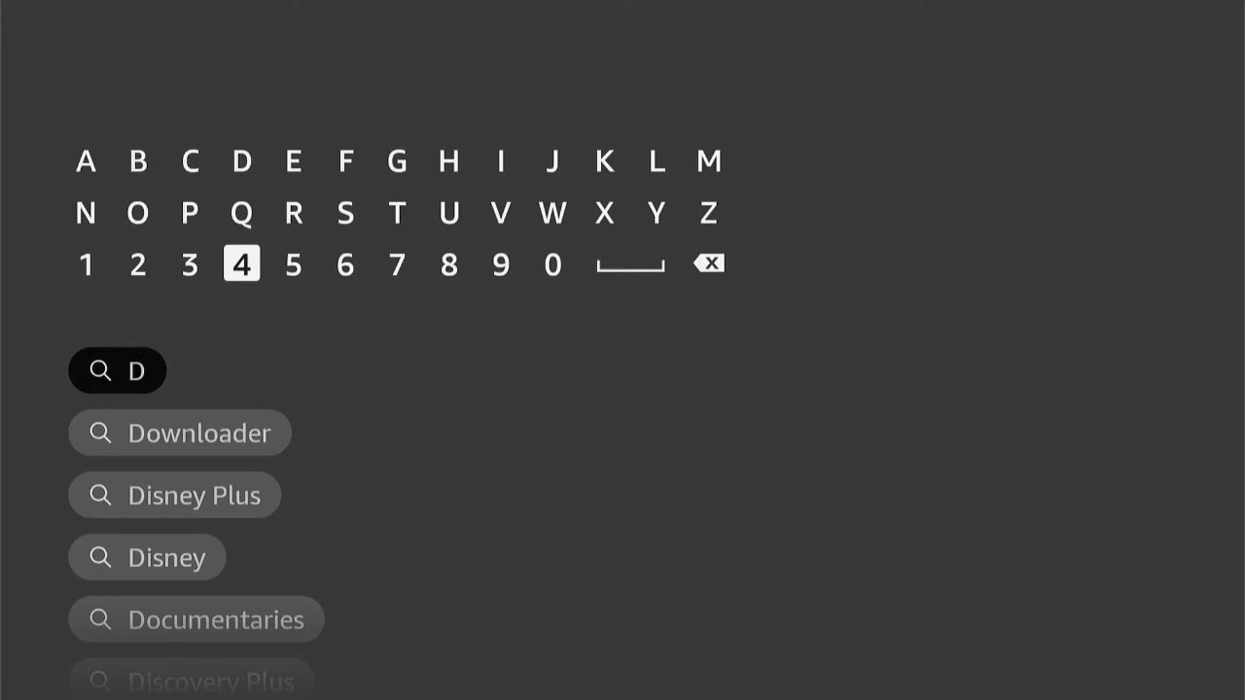
pyautogui.press('Up')
pyautogui.press('Left')
pyautogui.press('Left')
pyautogui.press('Return')
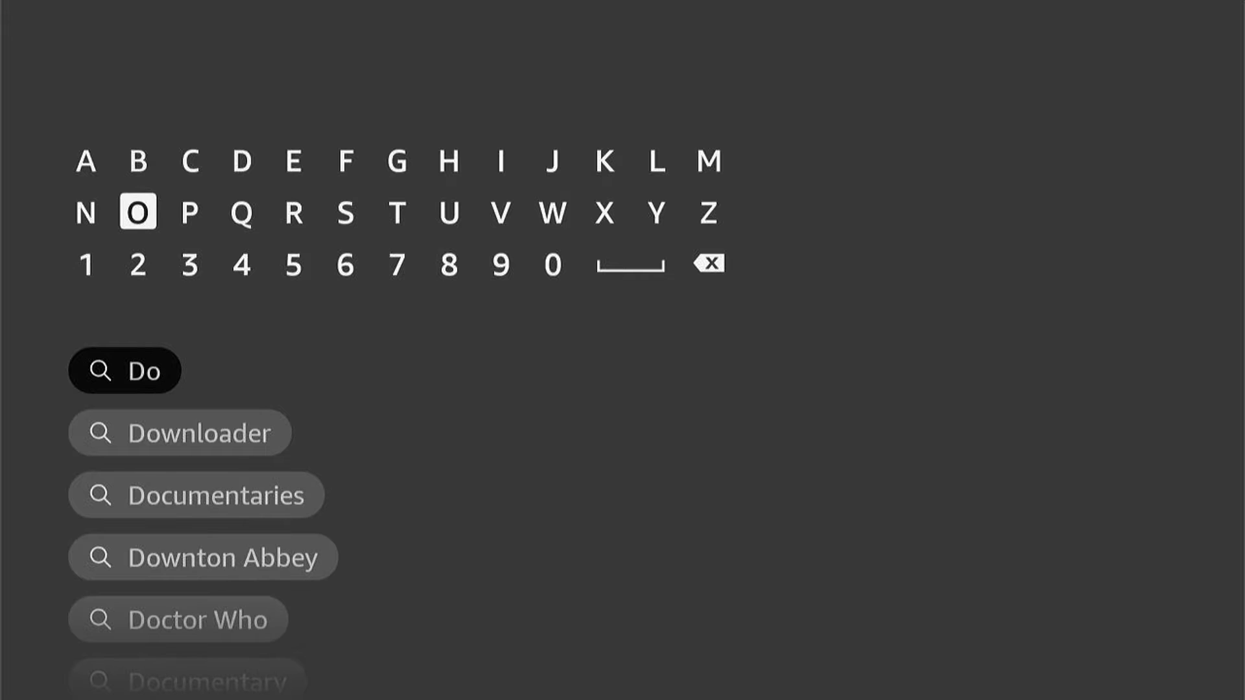
pyautogui.press('Right')
pyautogui.press('Right')
pyautogui.press('Right')
pyautogui.press('Right')
pyautogui.press('Right')
pyautogui.press('Right')
pyautogui.press('Right')
pyautogui.press('Right')
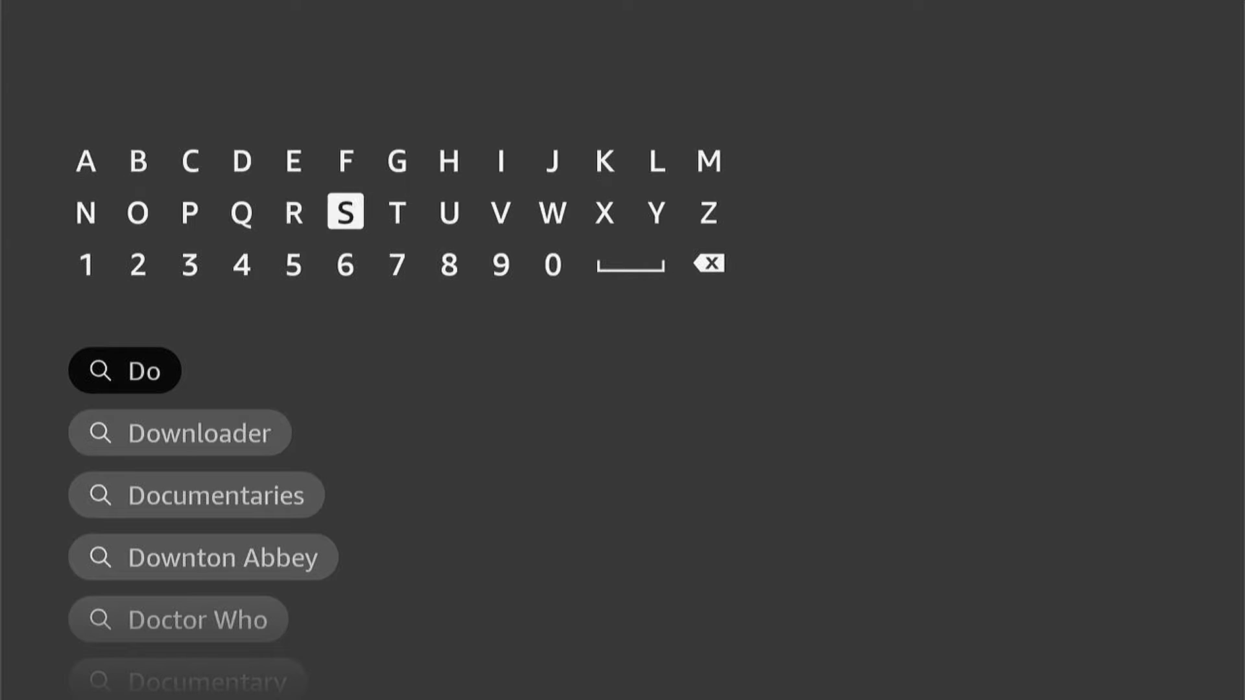
pyautogui.press('Return')
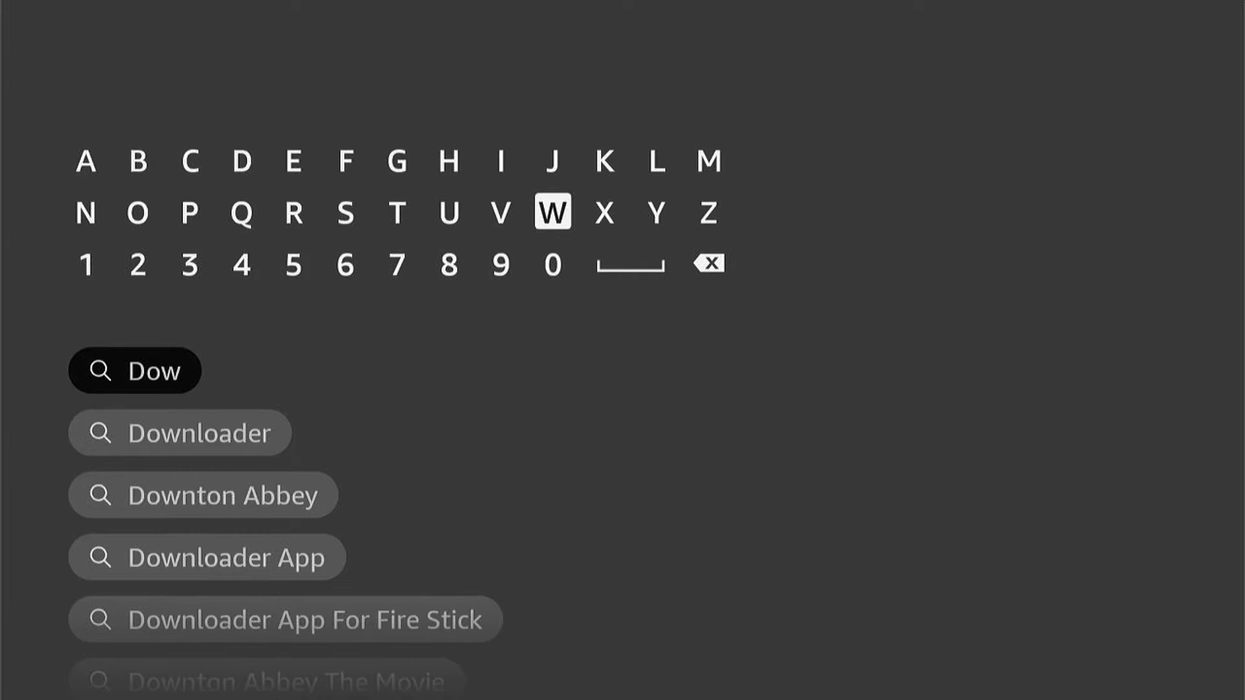
pyautogui.press('Down')
pyautogui.press('Down')
pyautogui.press('Down')
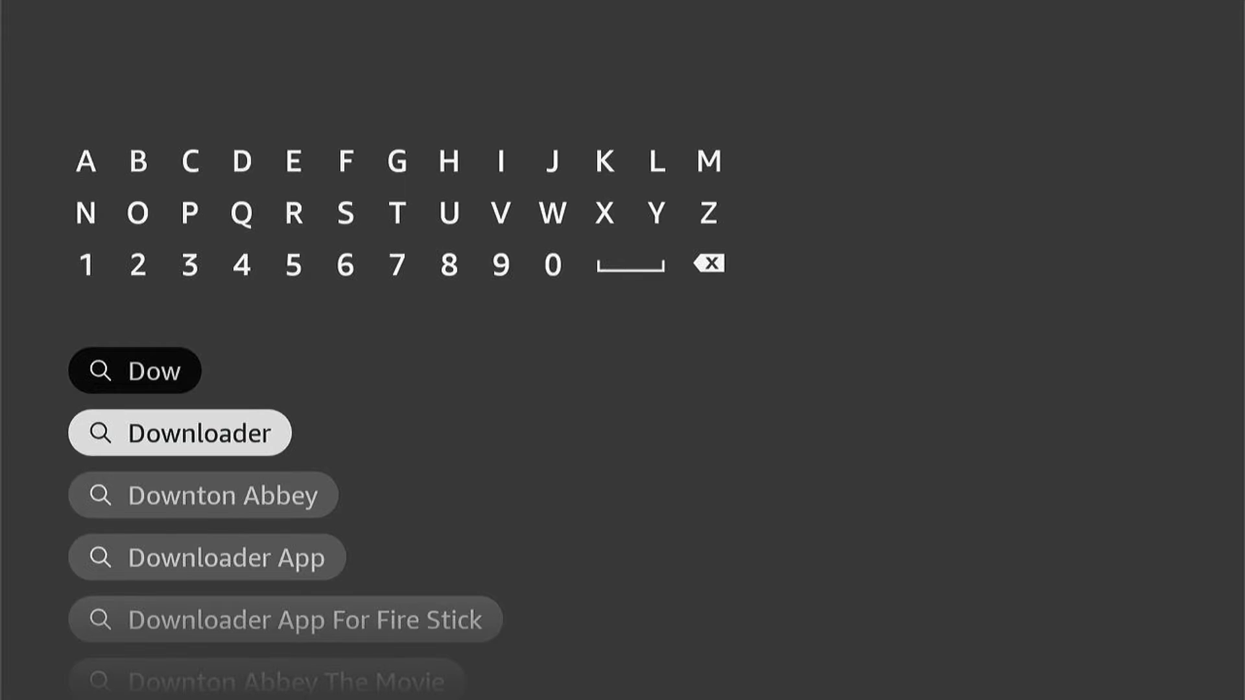
# Step: Install Downloader from its Appstore page and dismiss the 'You got an app!' notice
pyautogui.press('Return')
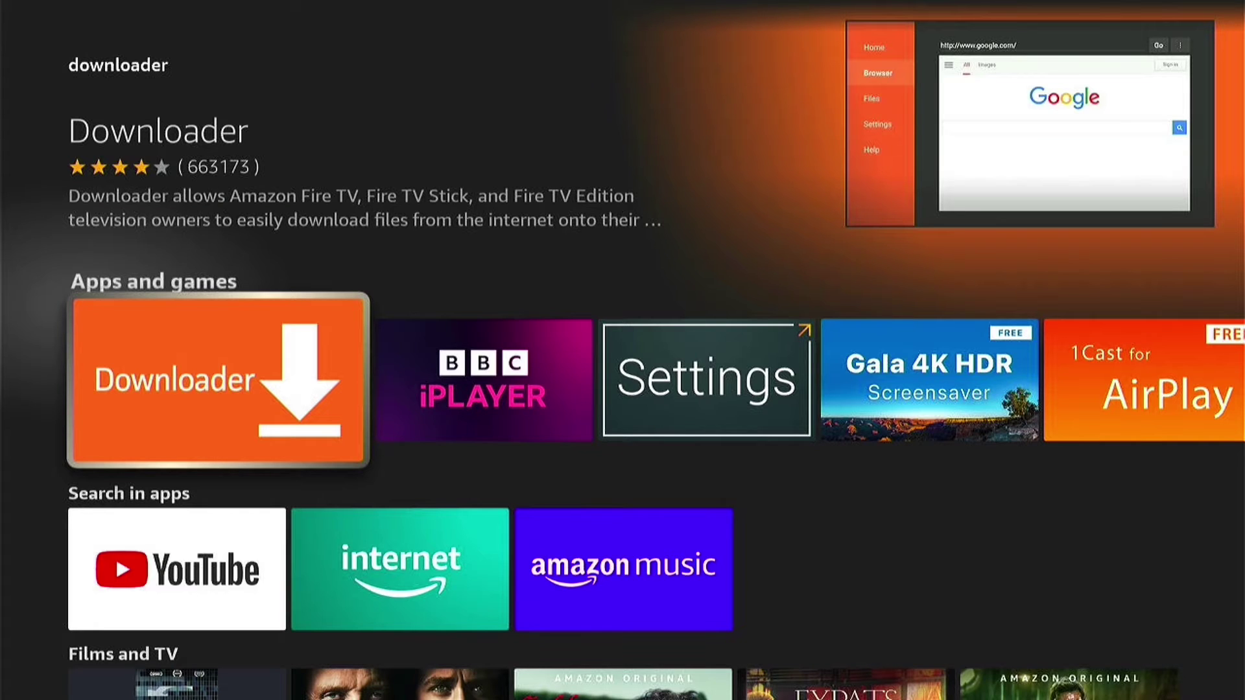
pyautogui.press('Return')
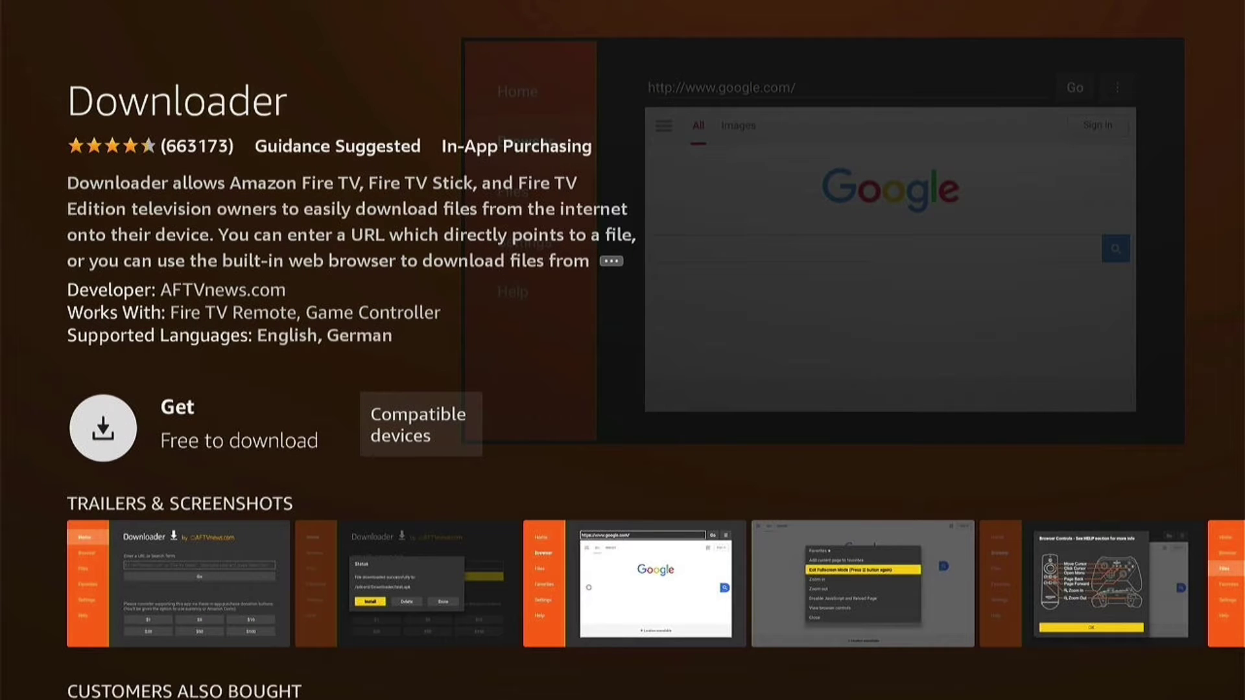
pyautogui.press('Return')
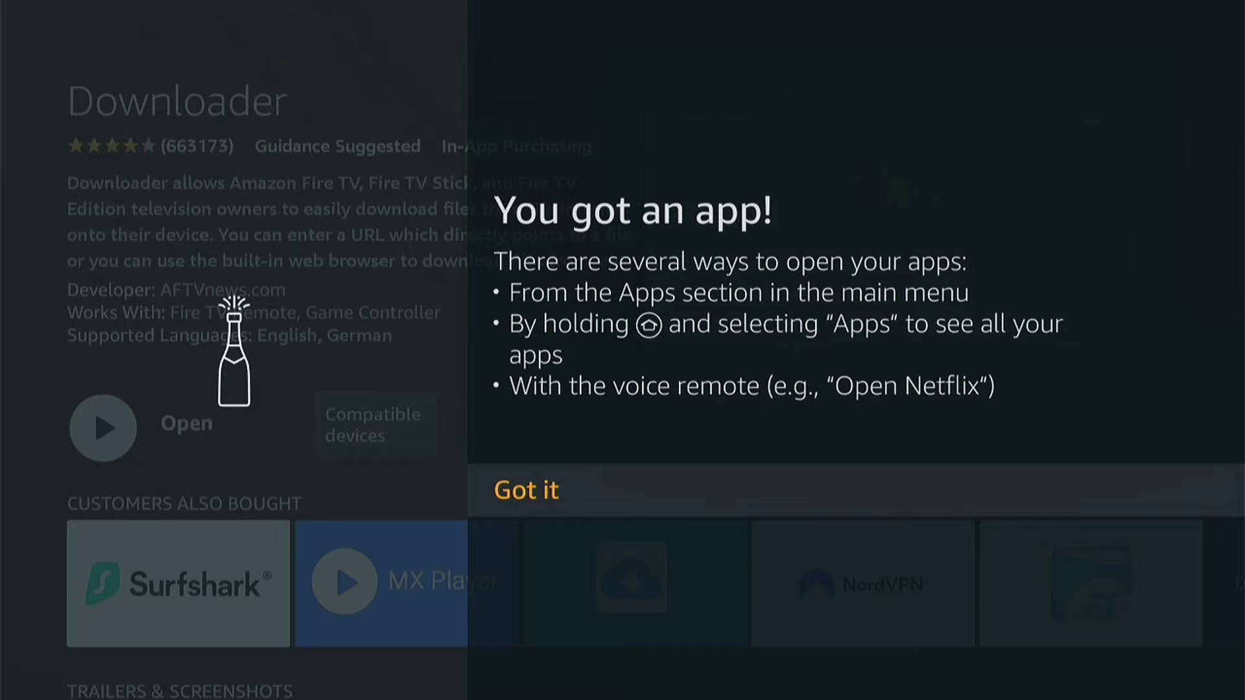
pyautogui.press('Return')
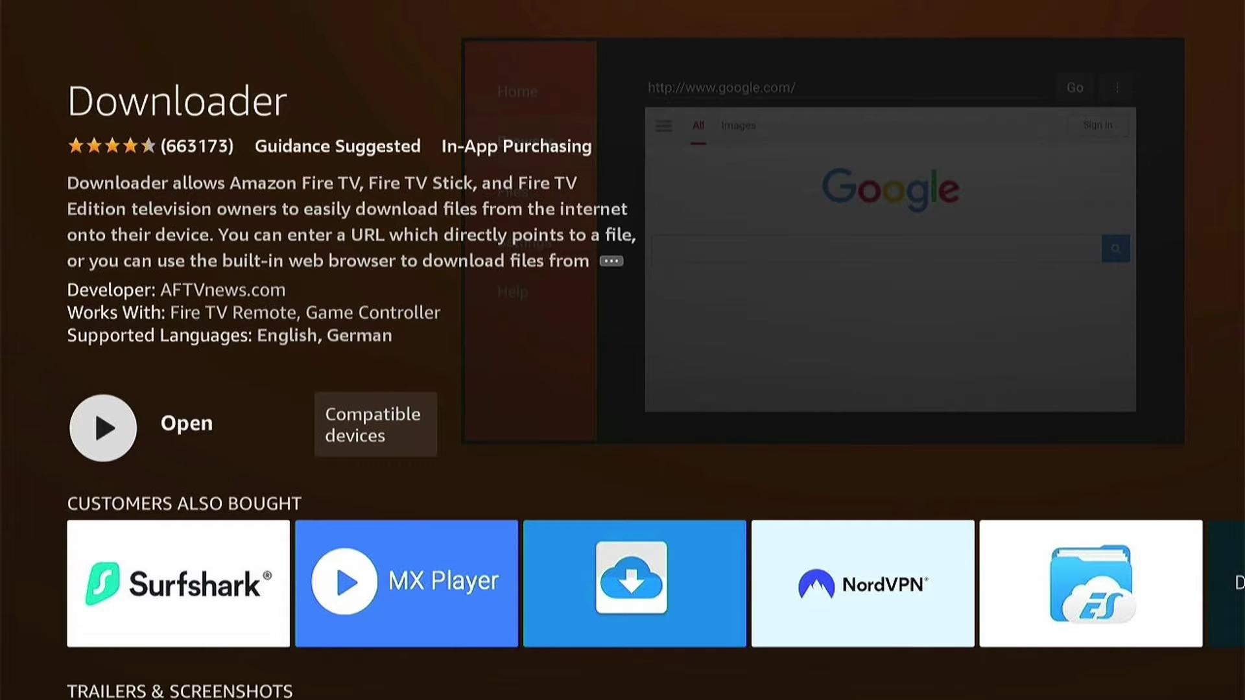
# Step: Go from Home to Settings > My Fire TV
pyautogui.press('Home')
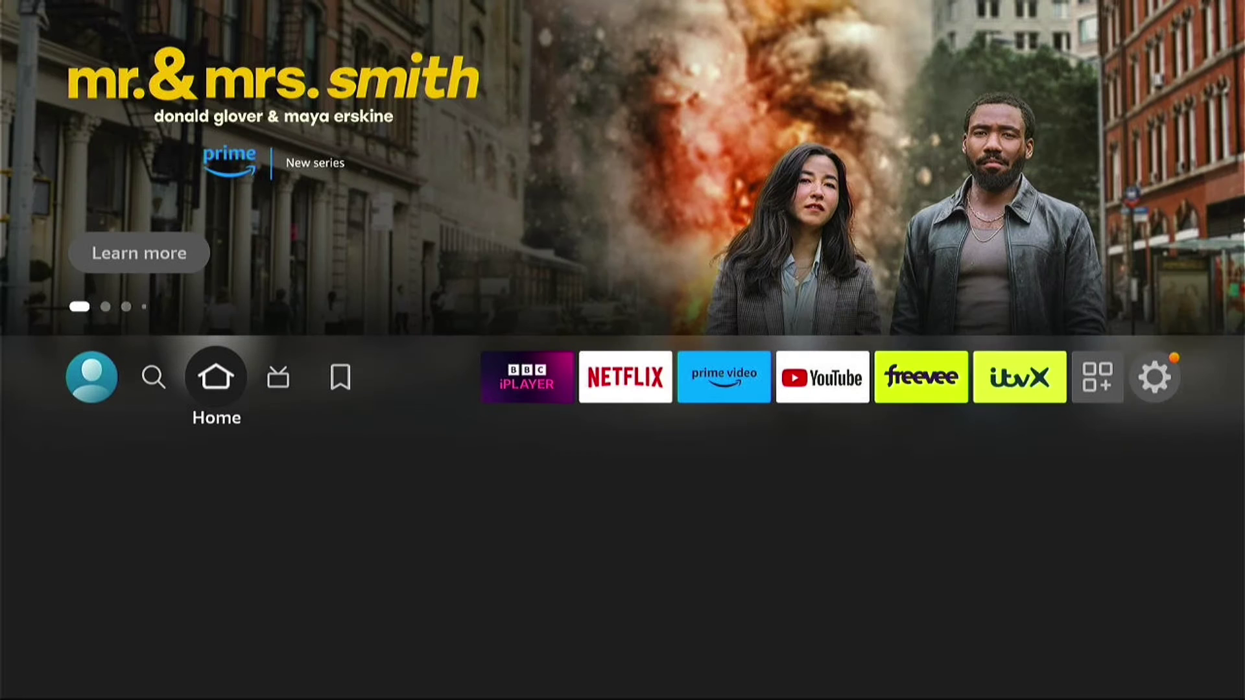
pyautogui.press('Right')
pyautogui.press('Right')
pyautogui.press('Right')
pyautogui.press('Right')
pyautogui.press('Right')
pyautogui.press('Right')
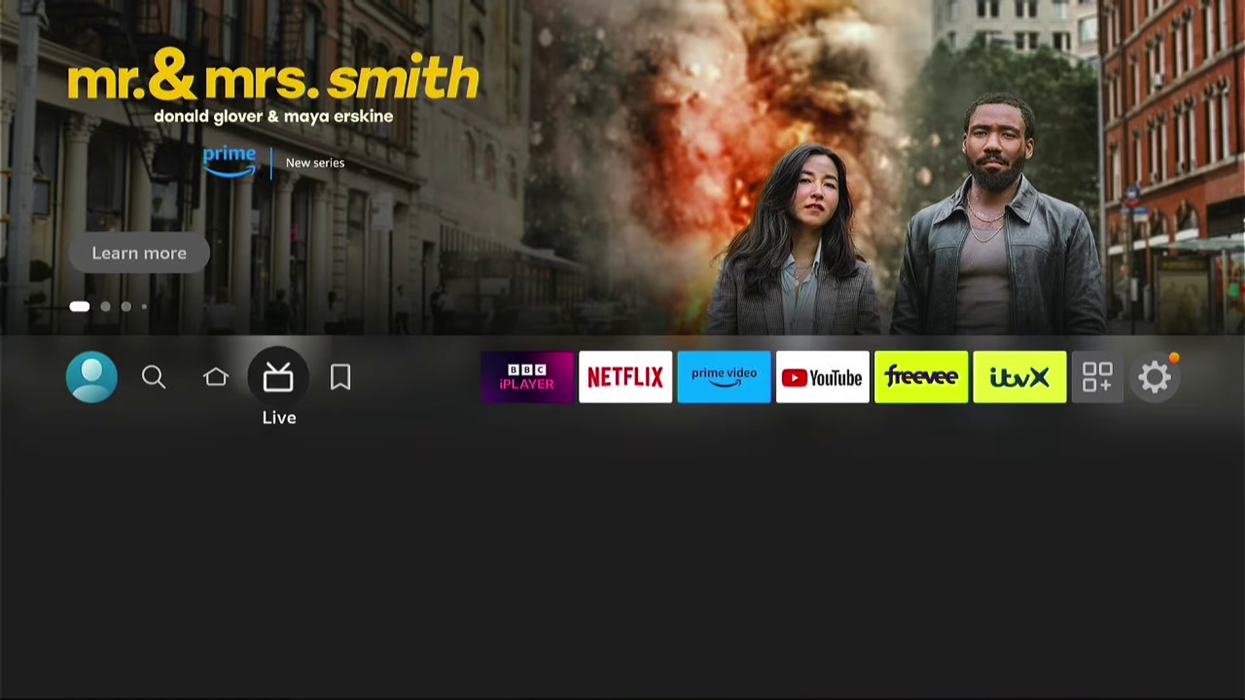
pyautogui.press('Right')
pyautogui.press('Right')
pyautogui.press('Right')
pyautogui.press('Right')
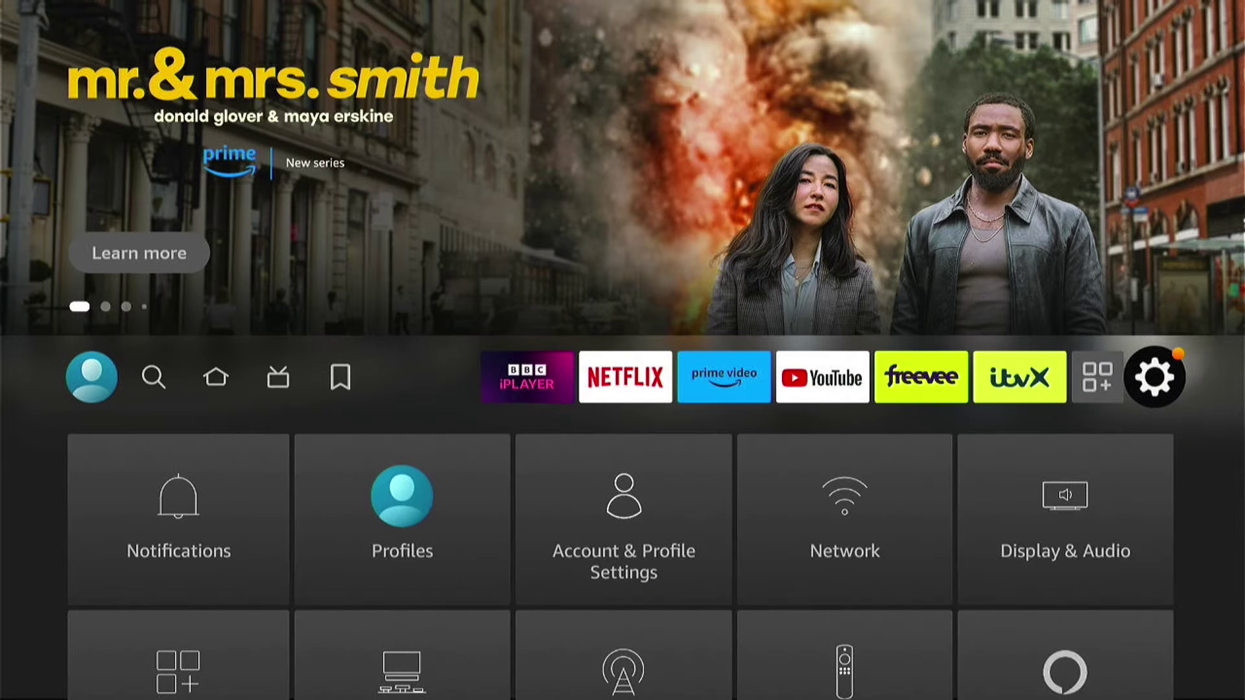
pyautogui.press('Down')
pyautogui.press('Down')
pyautogui.press('Down')
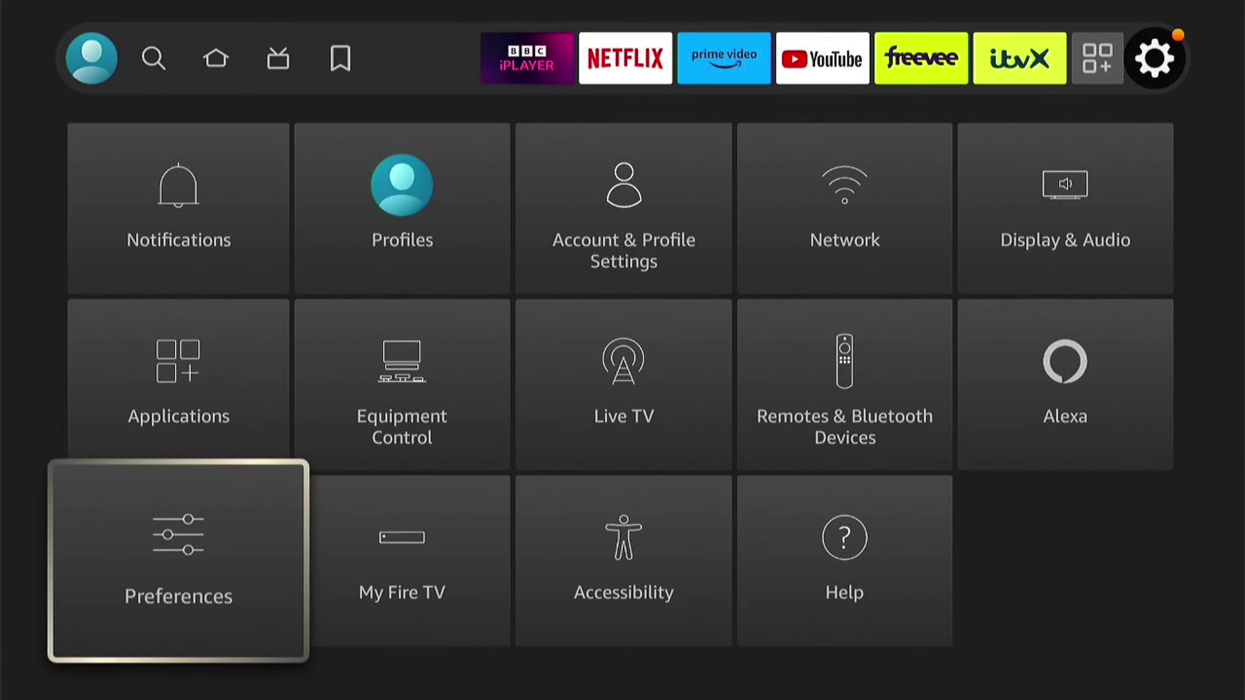
pyautogui.press('Right')
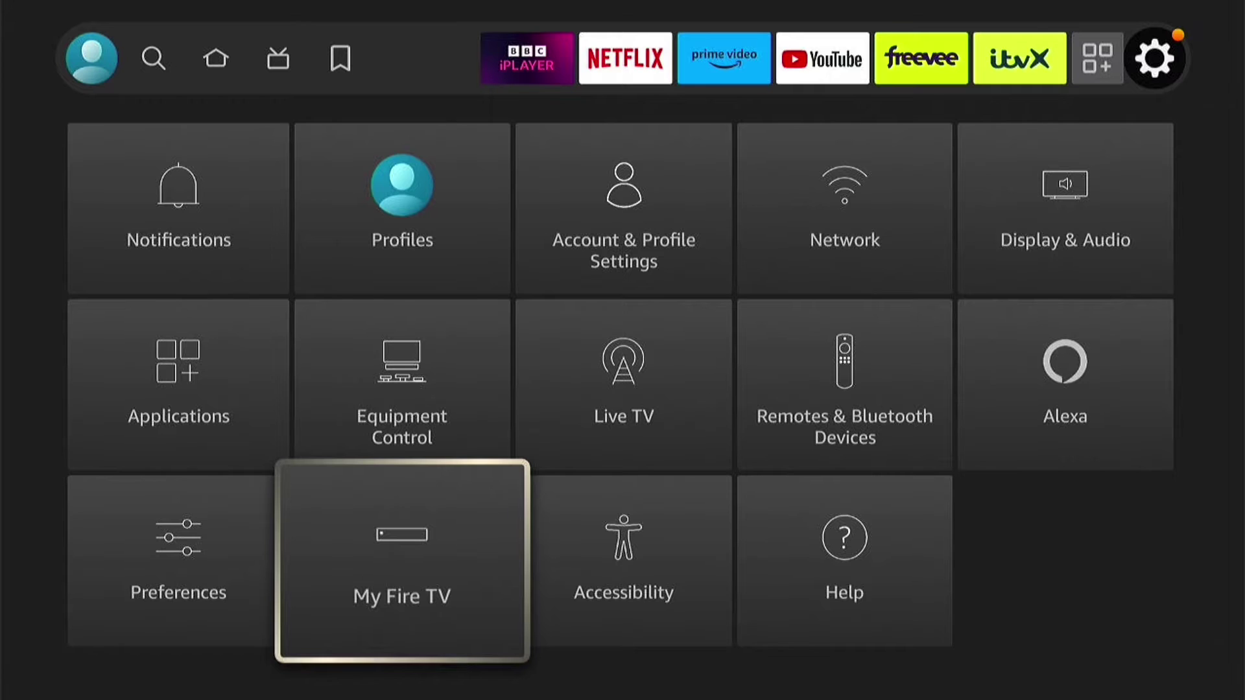
pyautogui.press('Return')
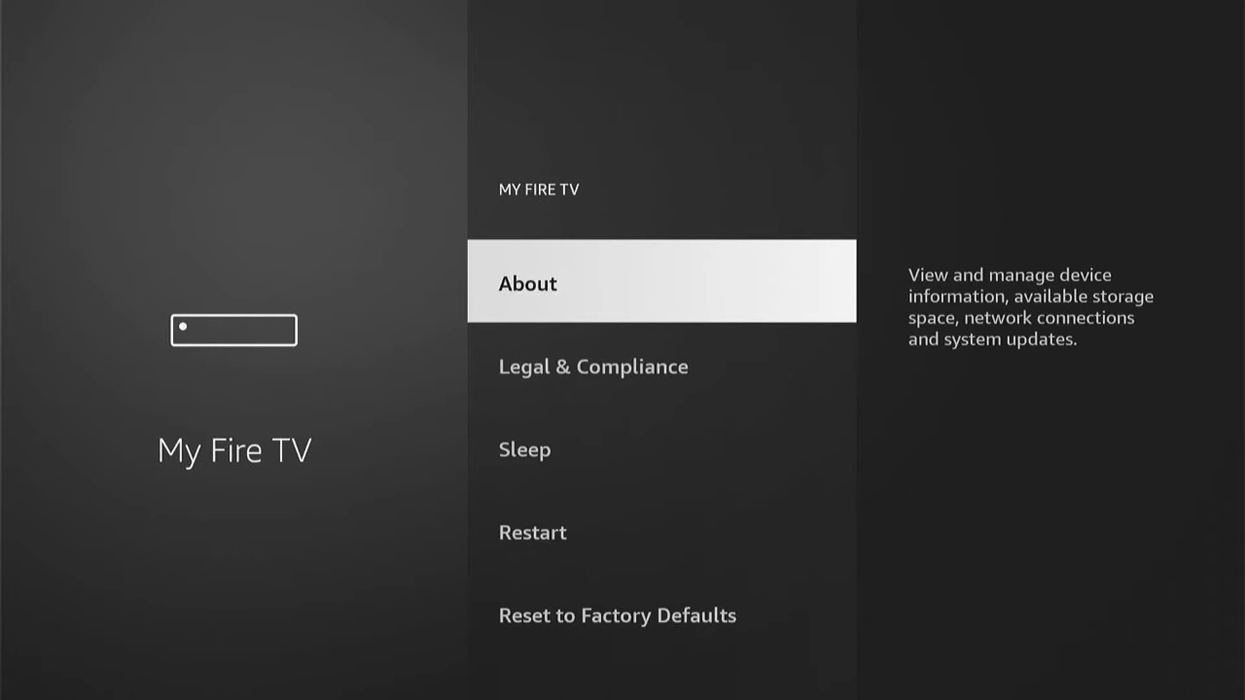
# Step: In About, select Fire TV Stick Lite to enable developer mode, then return to My Fire TV
pyautogui.press('Return')
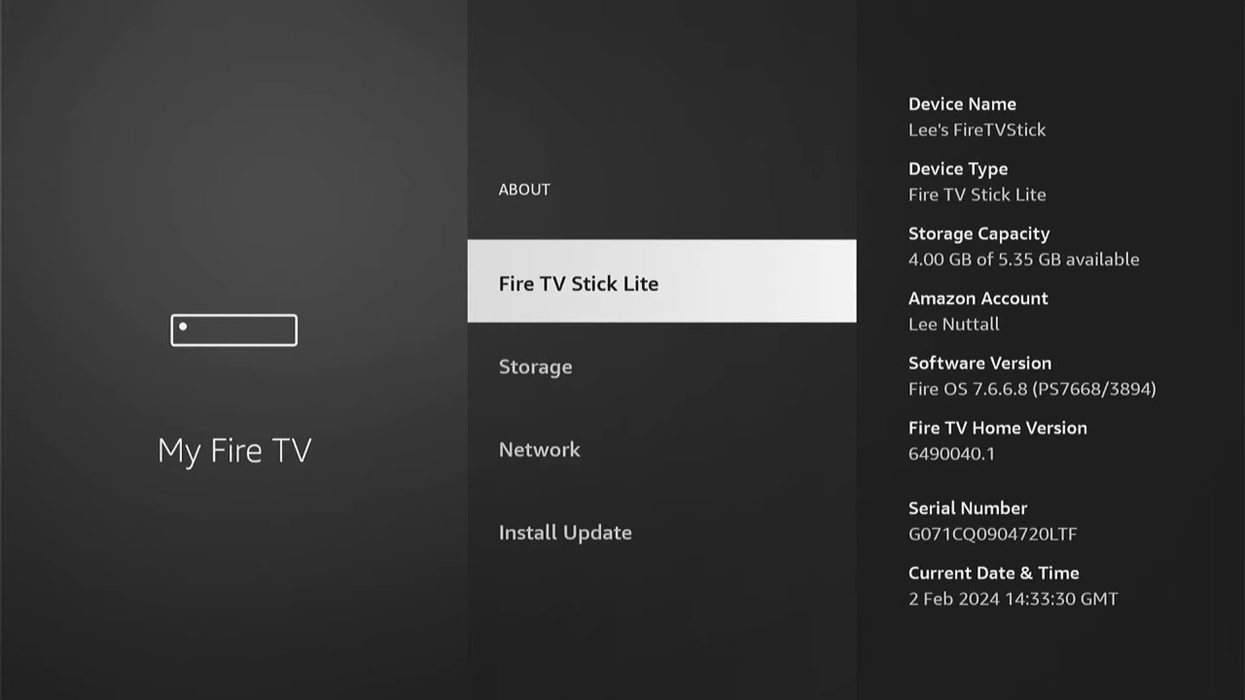
pyautogui.press('Return')
pyautogui.press('Return')
pyautogui.press('Return')
pyautogui.press('Return')
pyautogui.press('Return')
pyautogui.press('Return')
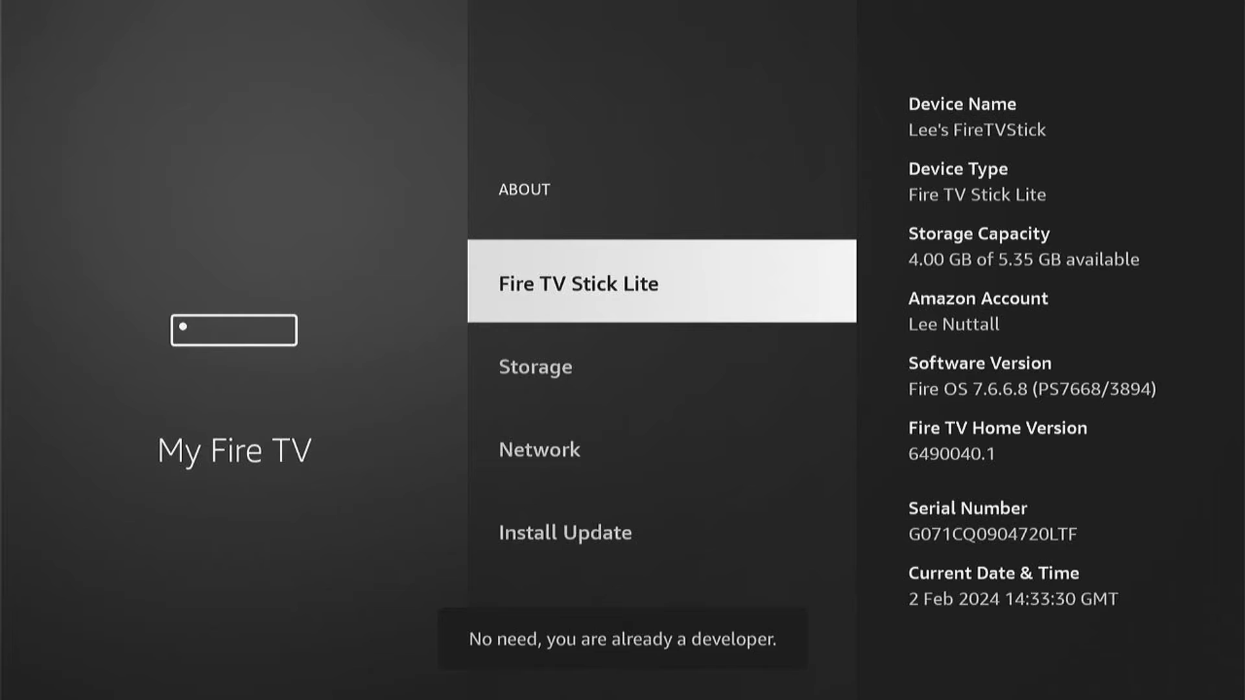
pyautogui.press('Escape')
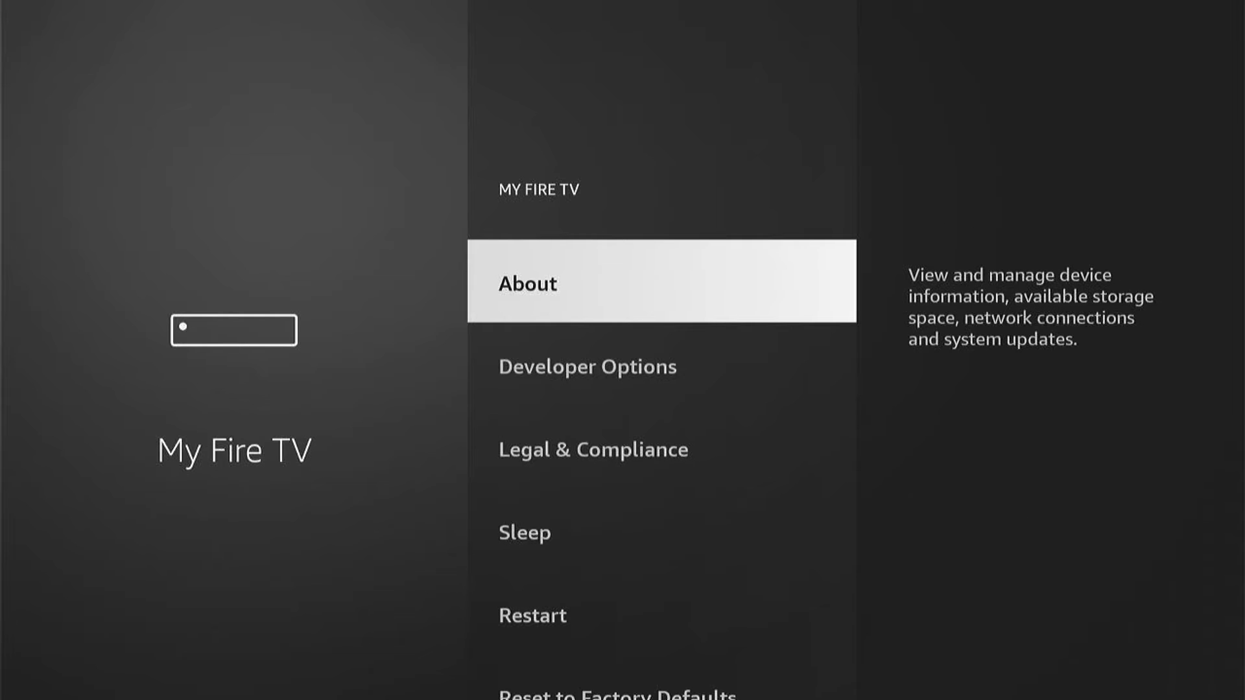
# Step: Turn ADB Debugging on in Developer Options
pyautogui.press('Down')
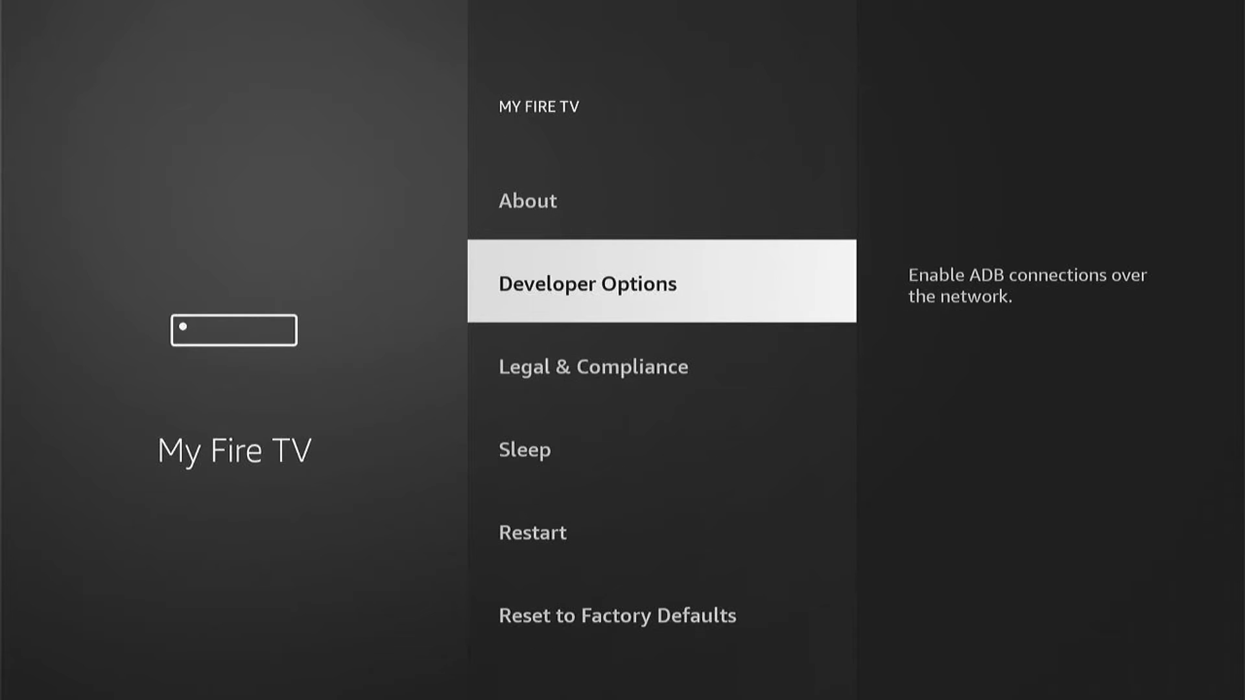
pyautogui.press('Return')
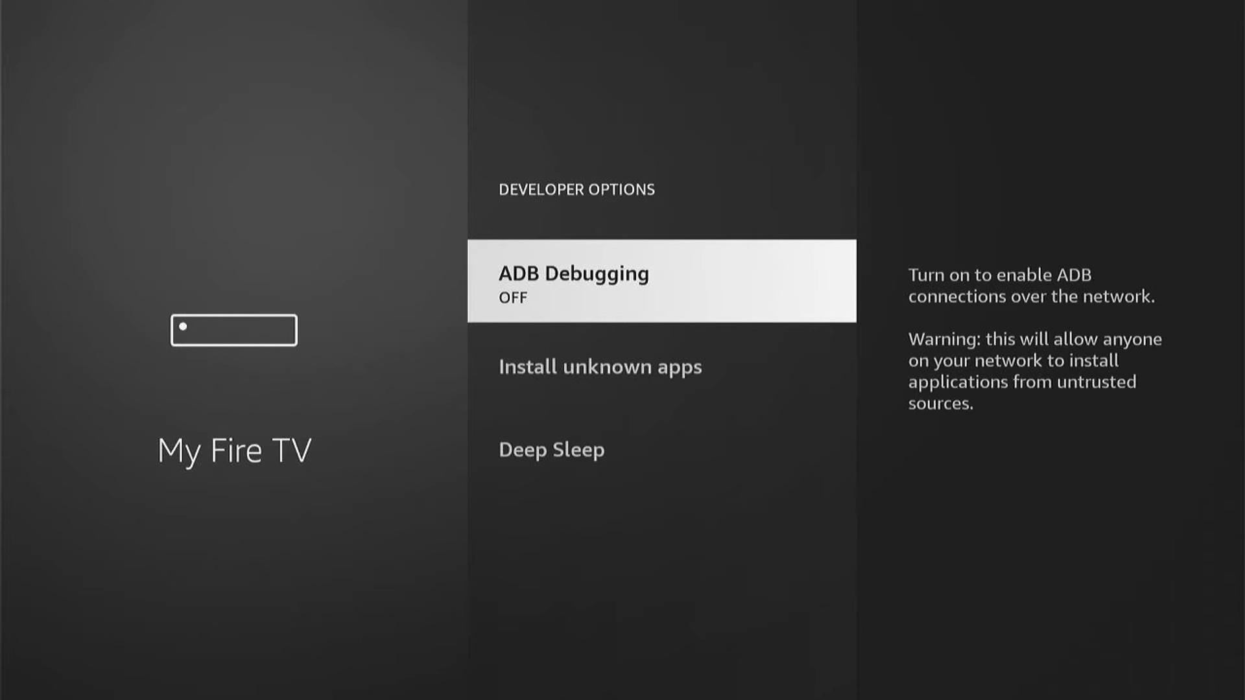
pyautogui.press('Return')
# Step: Allow Downloader to install unknown apps, then go back Home
pyautogui.press('Down')
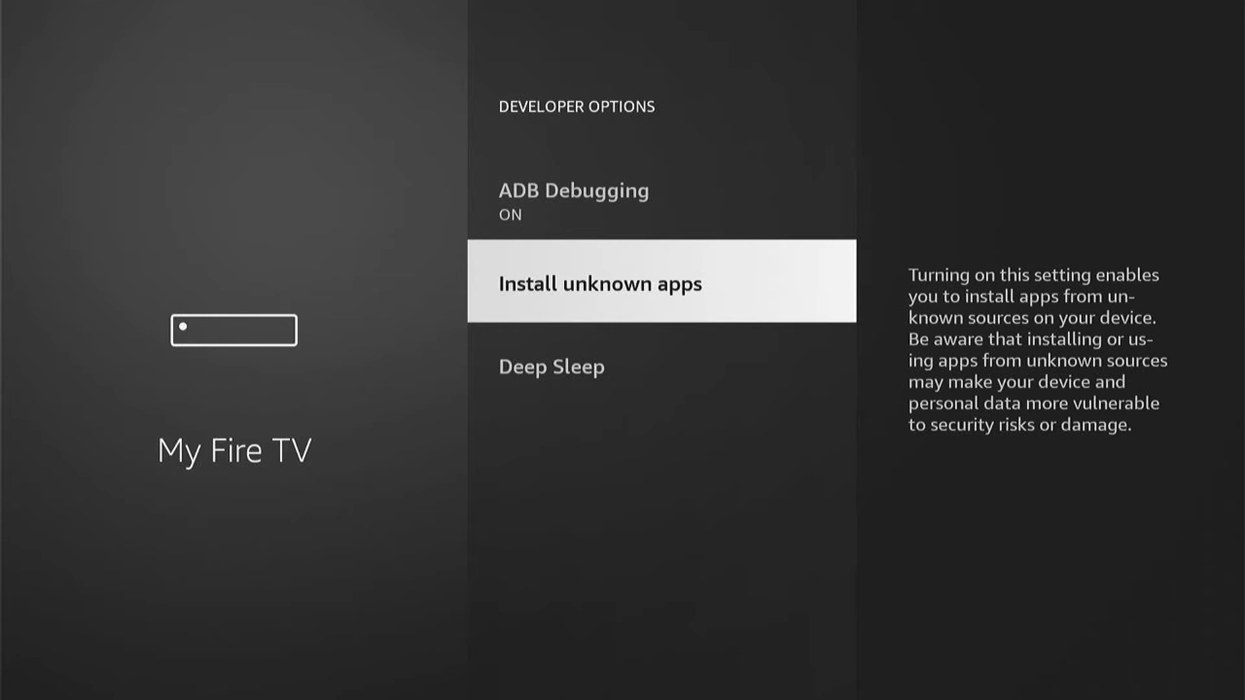
pyautogui.press('Return')
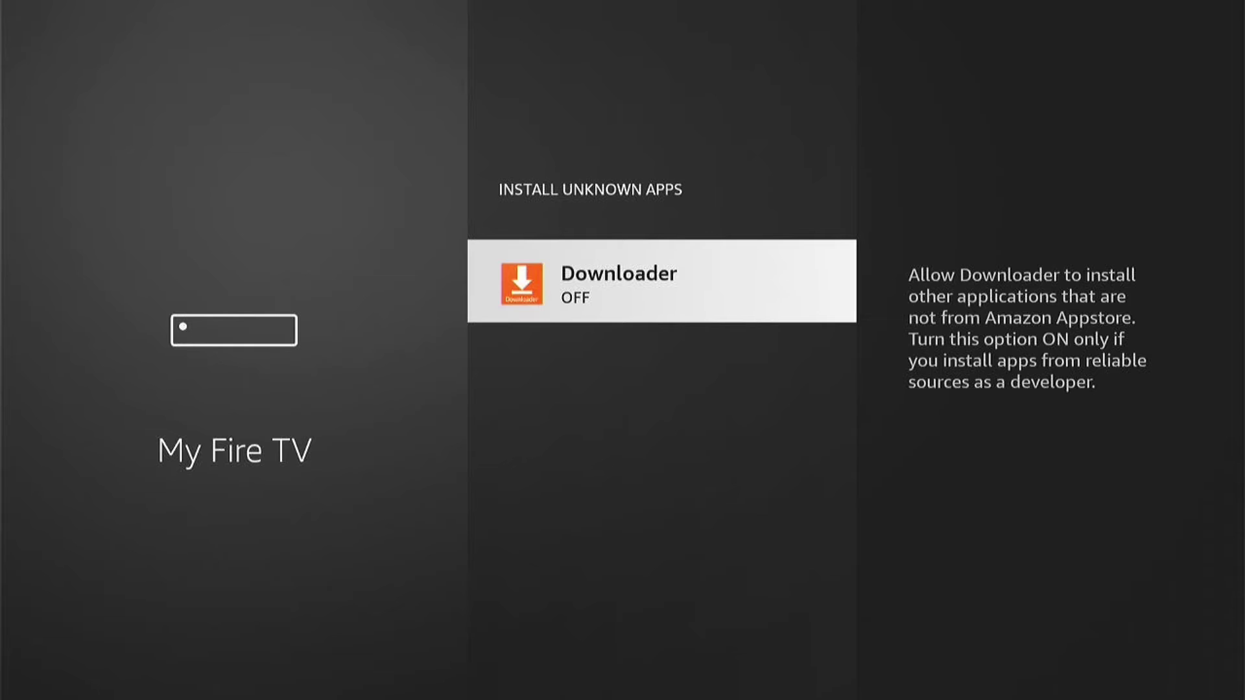
pyautogui.press('Return')
pyautogui.press('Home')
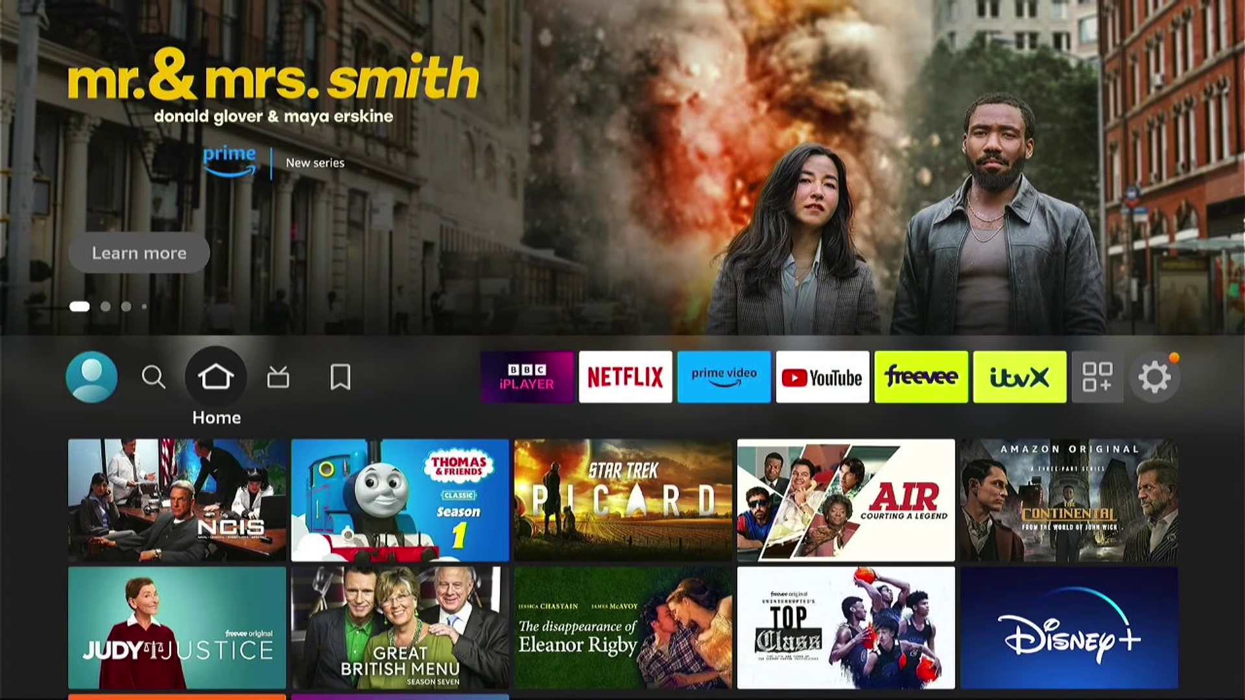
# Step: Launch Downloader from Home, allow media and file access, and dismiss the Quick Start Guide
pyautogui.press('Down')
pyautogui.press('Down')
pyautogui.press('Down')
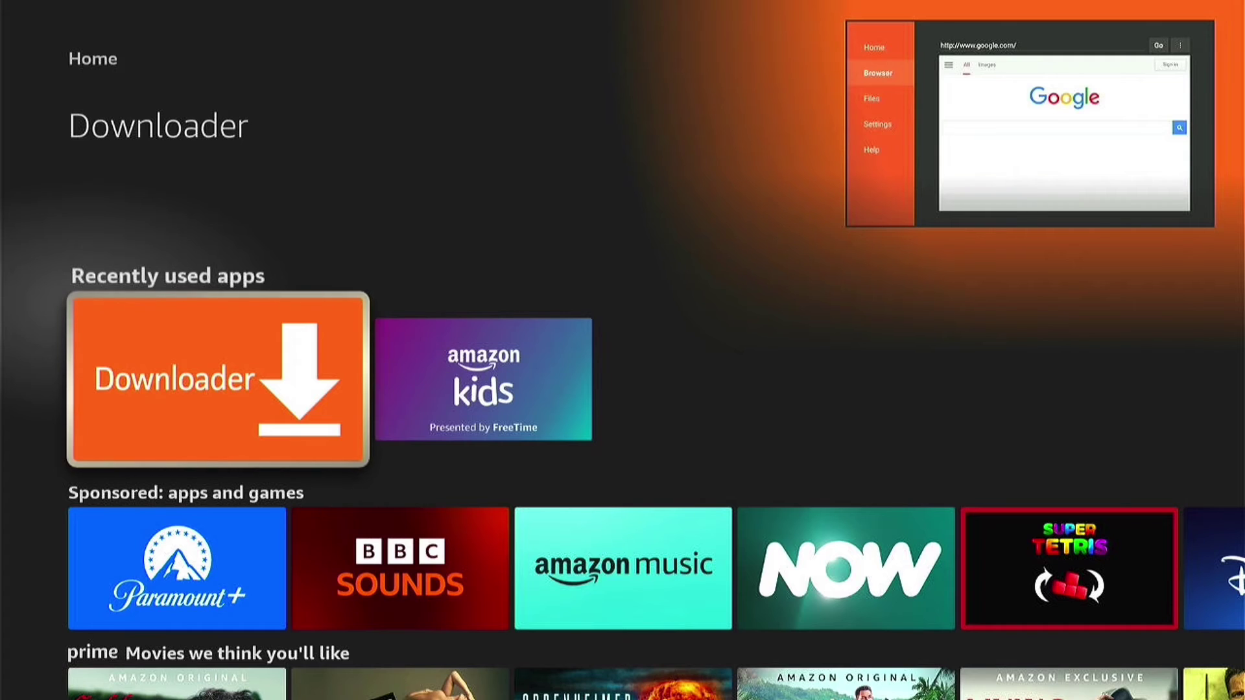
pyautogui.press('Return')
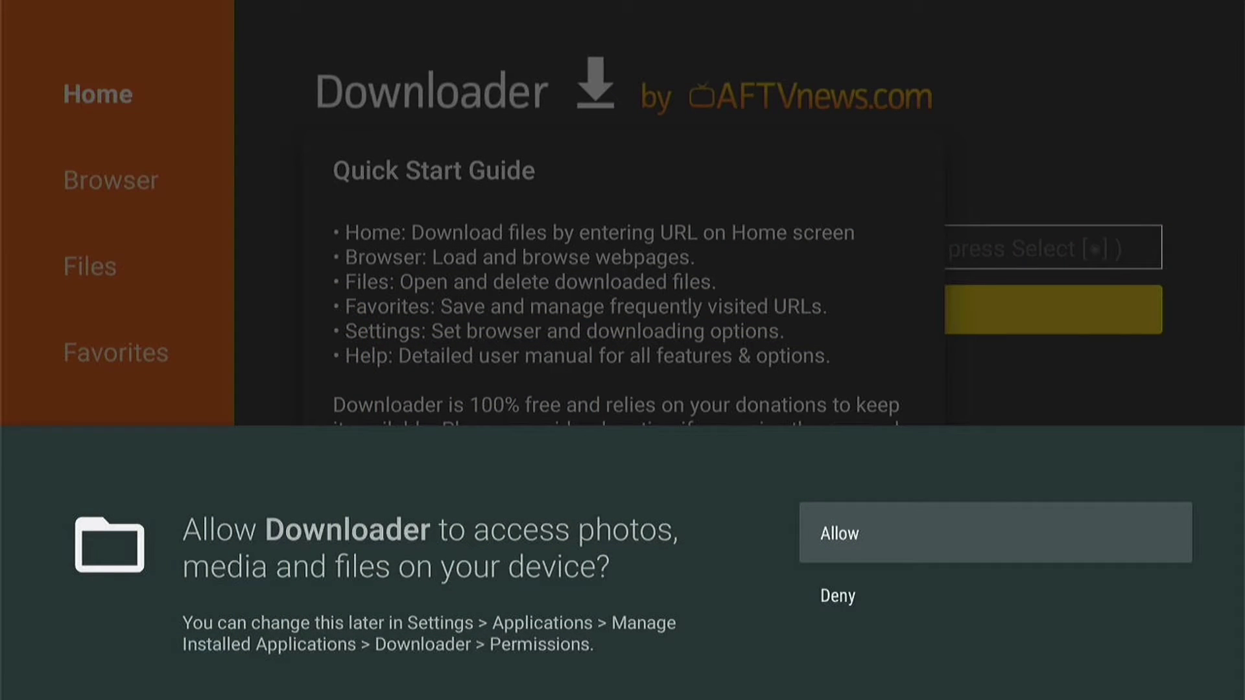
pyautogui.press('Return')
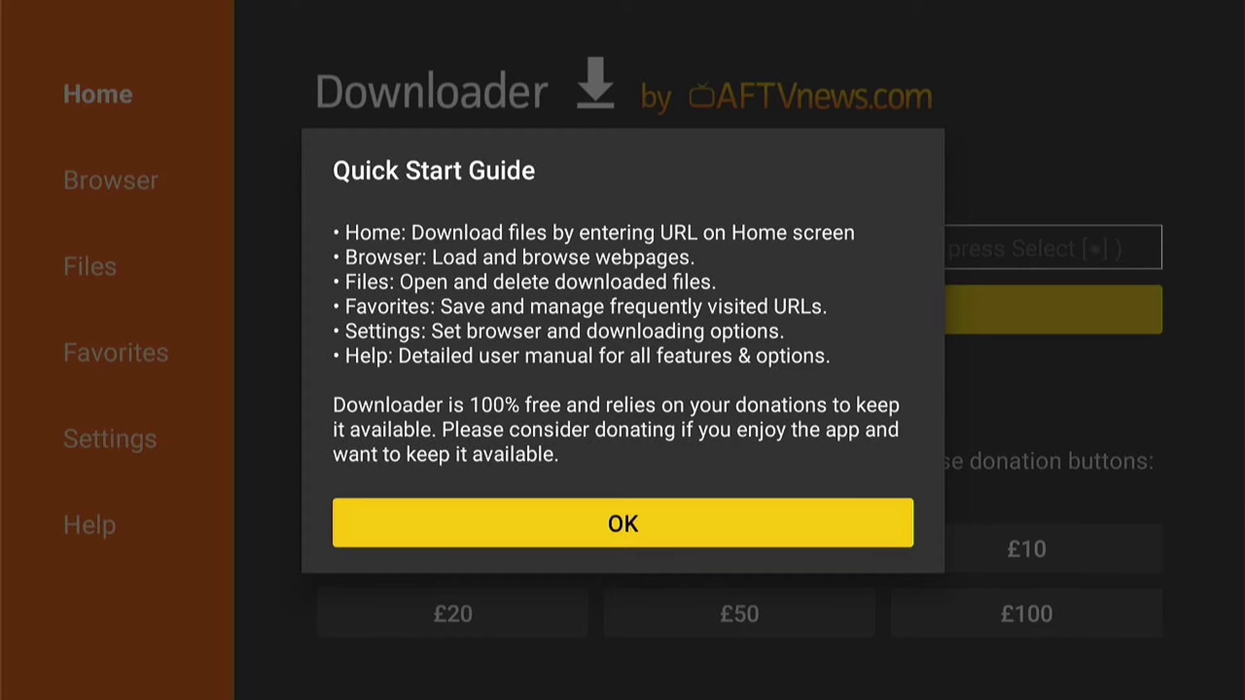
pyautogui.press('Return')
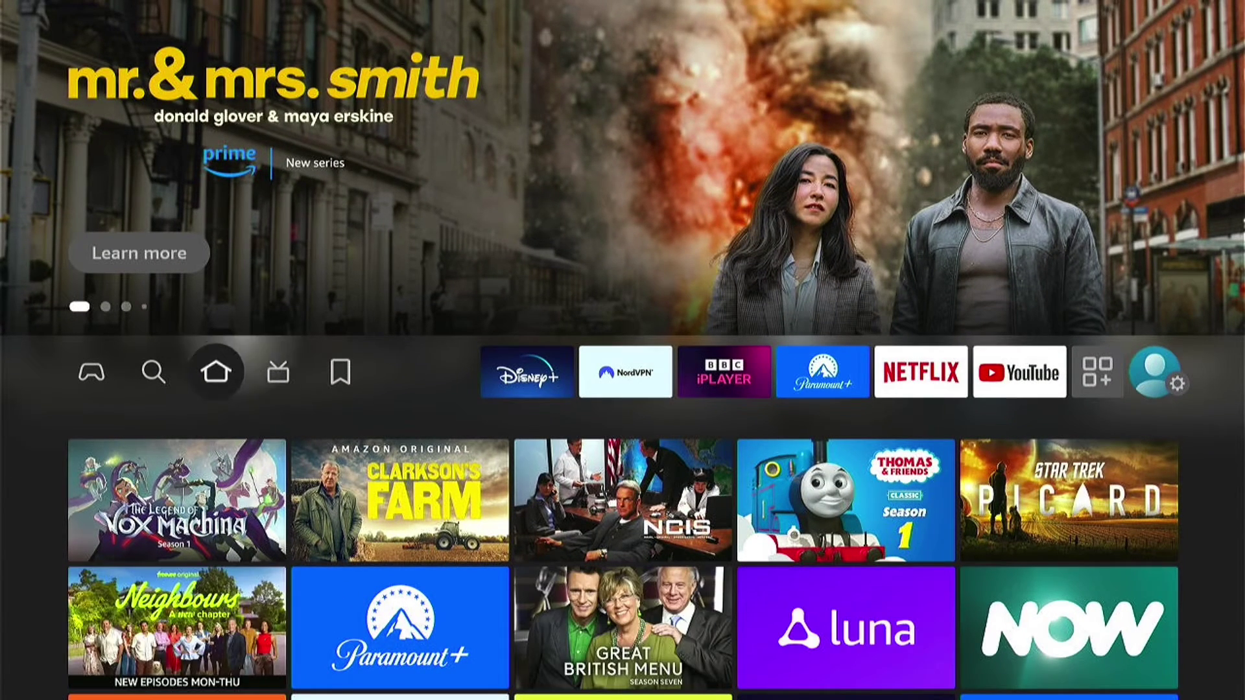
# Step: Launch NordVPN and browse the quick-connect and All Countries server options
pyautogui.press('Right')
pyautogui.press('Right')
pyautogui.press('Right')
pyautogui.press('Right')
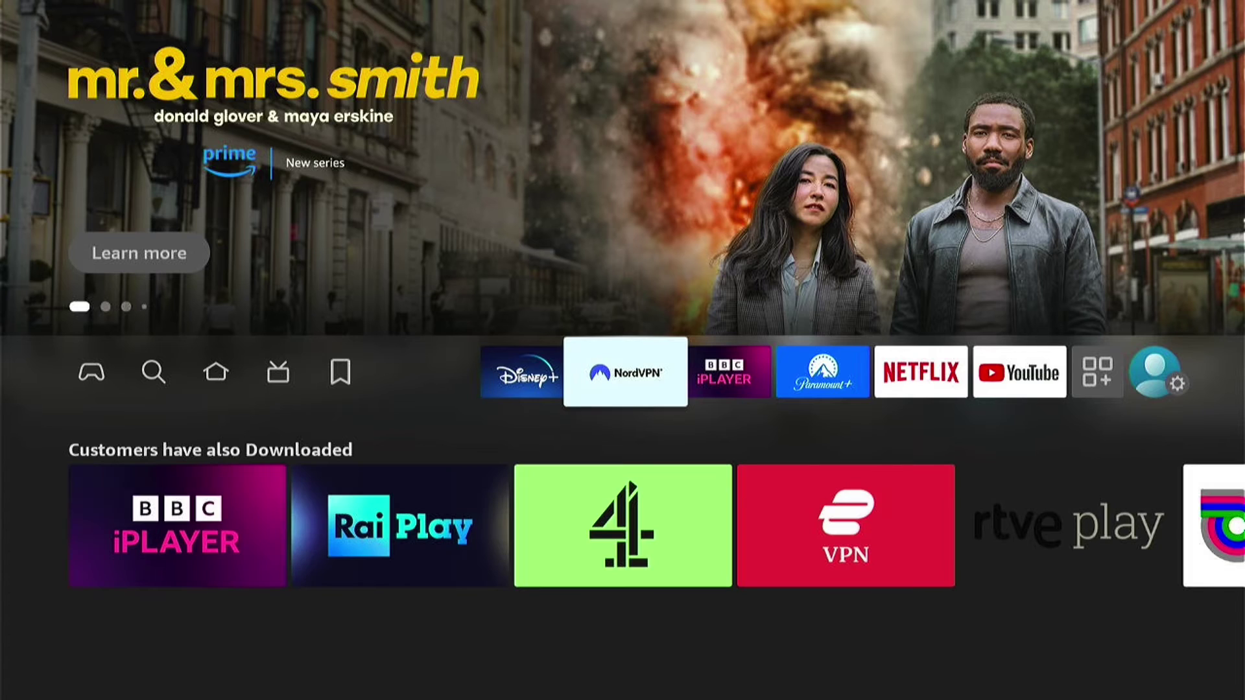
pyautogui.press('Return')
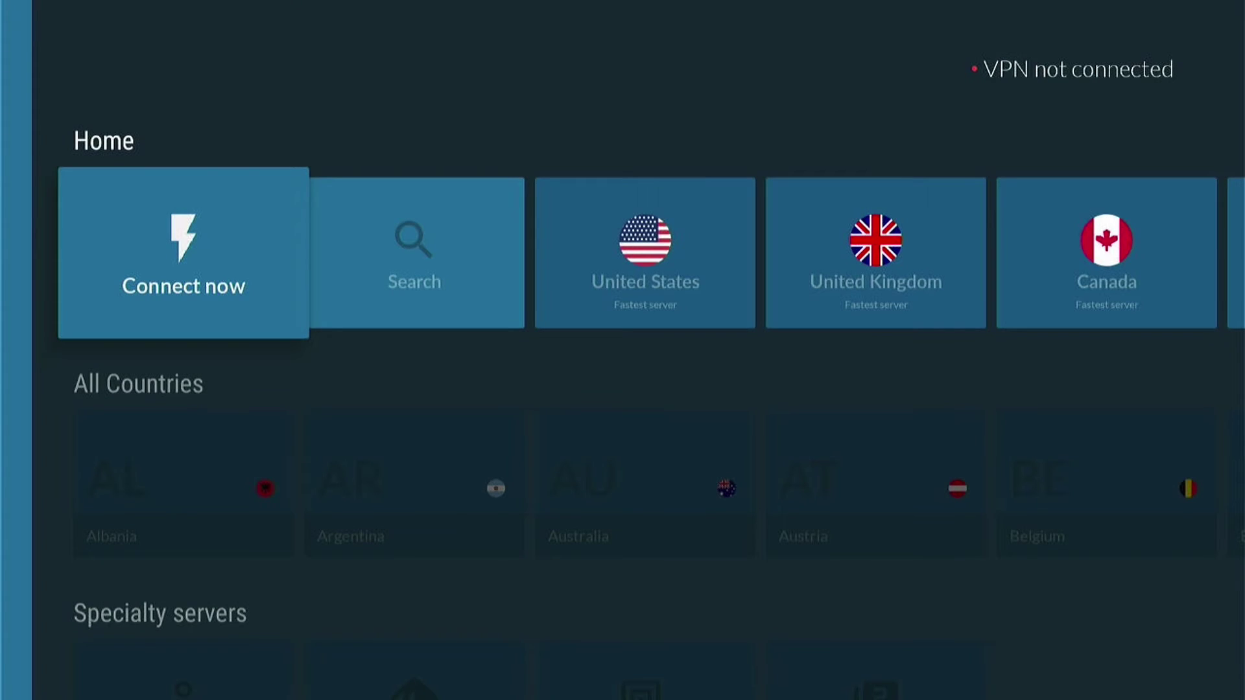
pyautogui.press('Right')
pyautogui.press('Right')
pyautogui.press('Right')
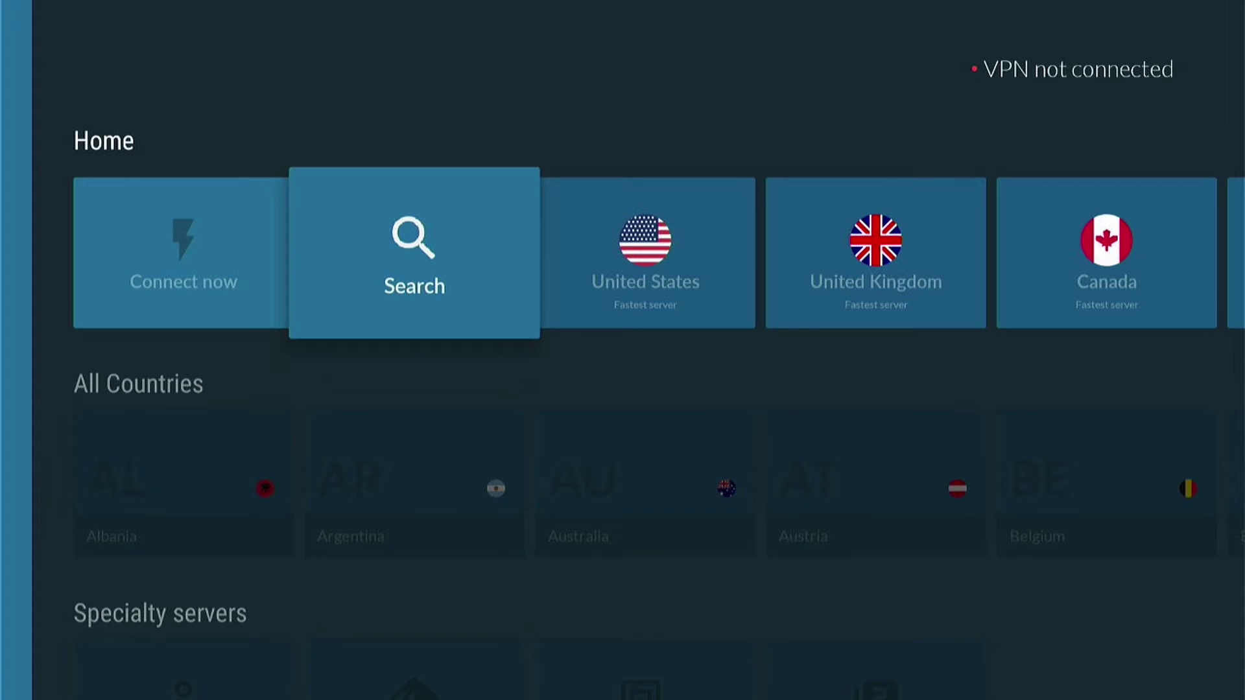
pyautogui.press('Right')
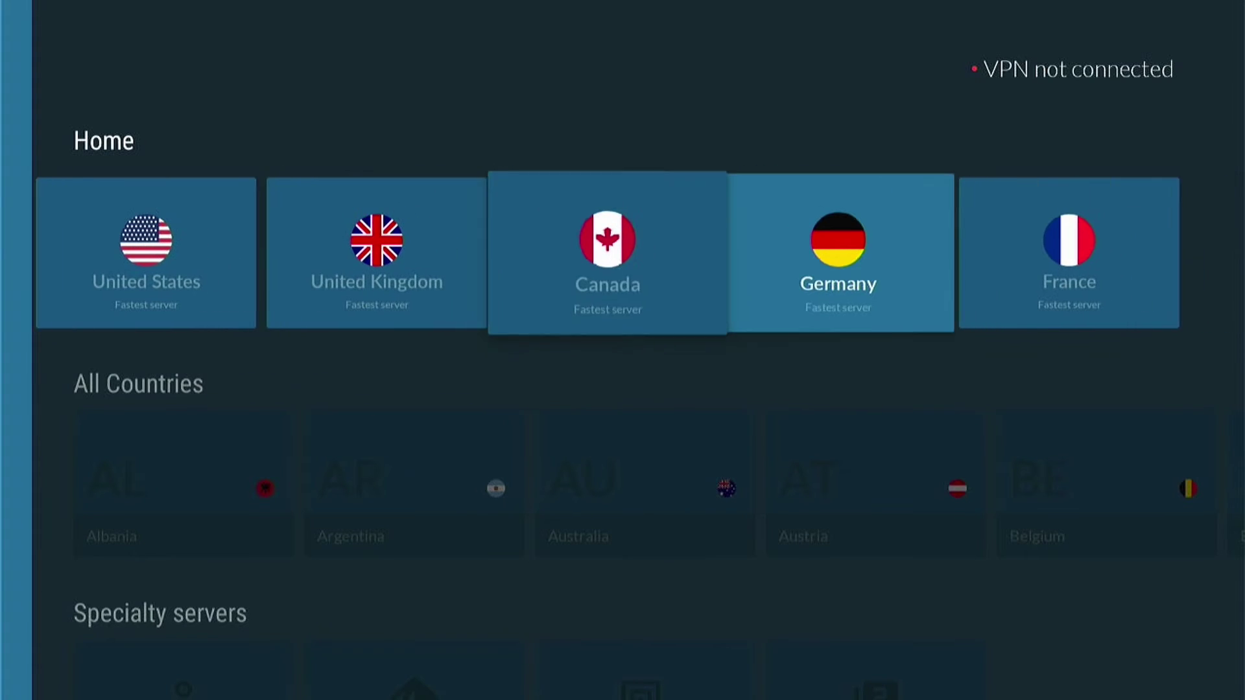
pyautogui.press('Left')
pyautogui.press('Left')
pyautogui.press('Left')
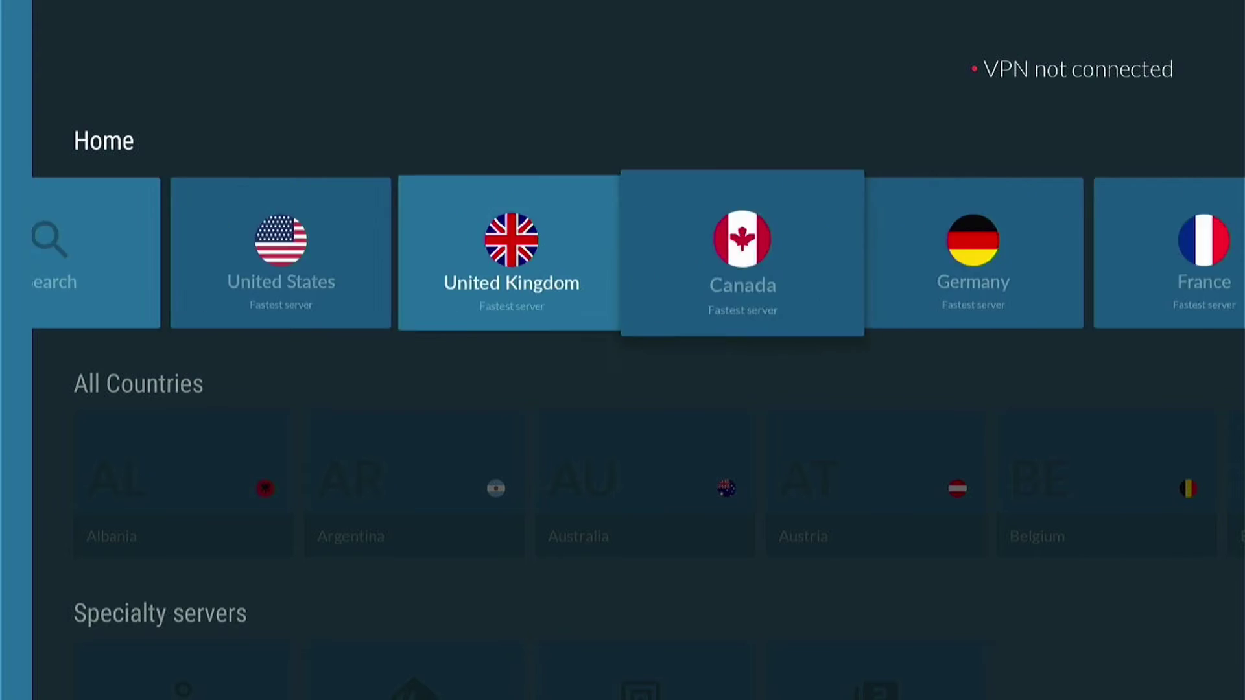
pyautogui.press('Down')
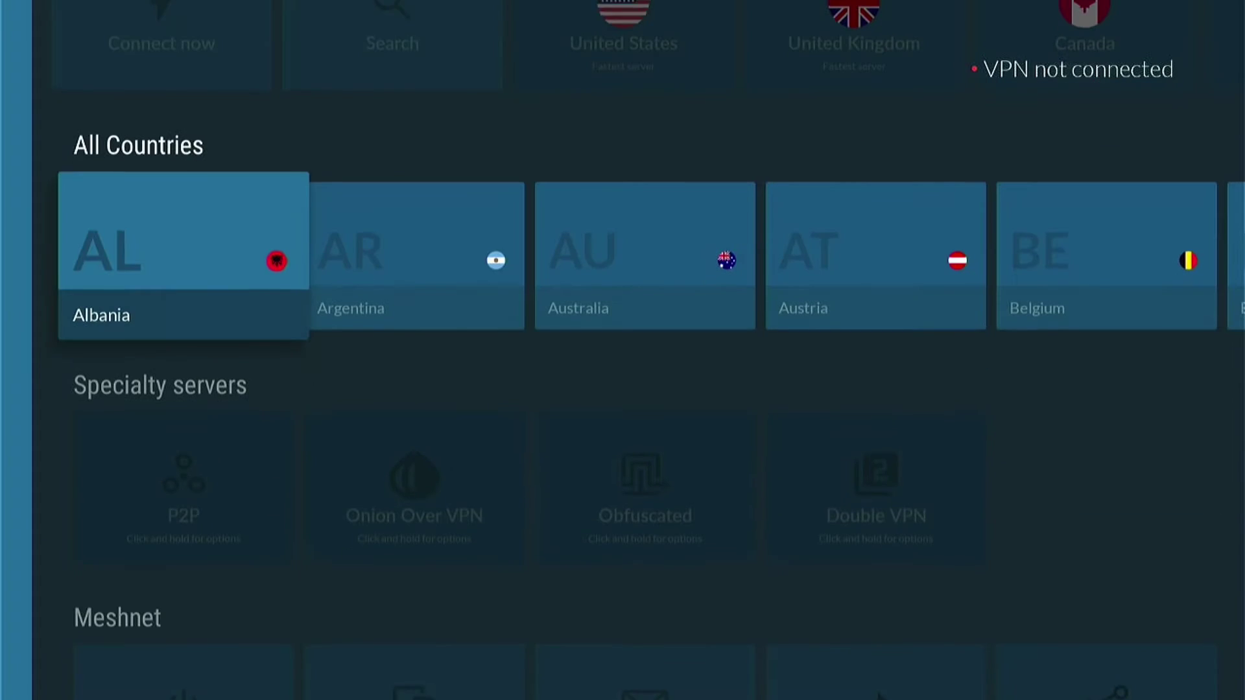
pyautogui.press('Right')
pyautogui.press('Right')
pyautogui.press('Right')
pyautogui.press('Right')
pyautogui.press('Right')
pyautogui.press('Right')
pyautogui.press('Right')
pyautogui.press('Right')
pyautogui.press('Right')
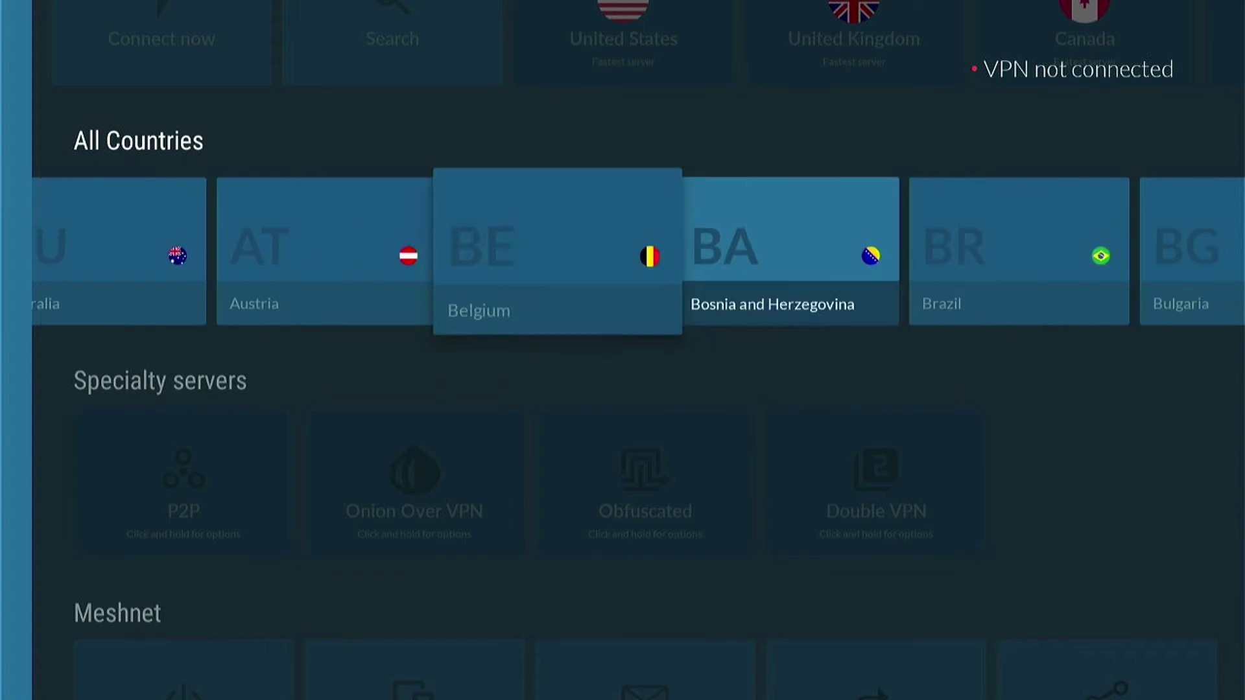
pyautogui.press('Right')
pyautogui.press('Right')
pyautogui.press('Right')
pyautogui.press('Right')
pyautogui.press('Right')
pyautogui.press('Right')
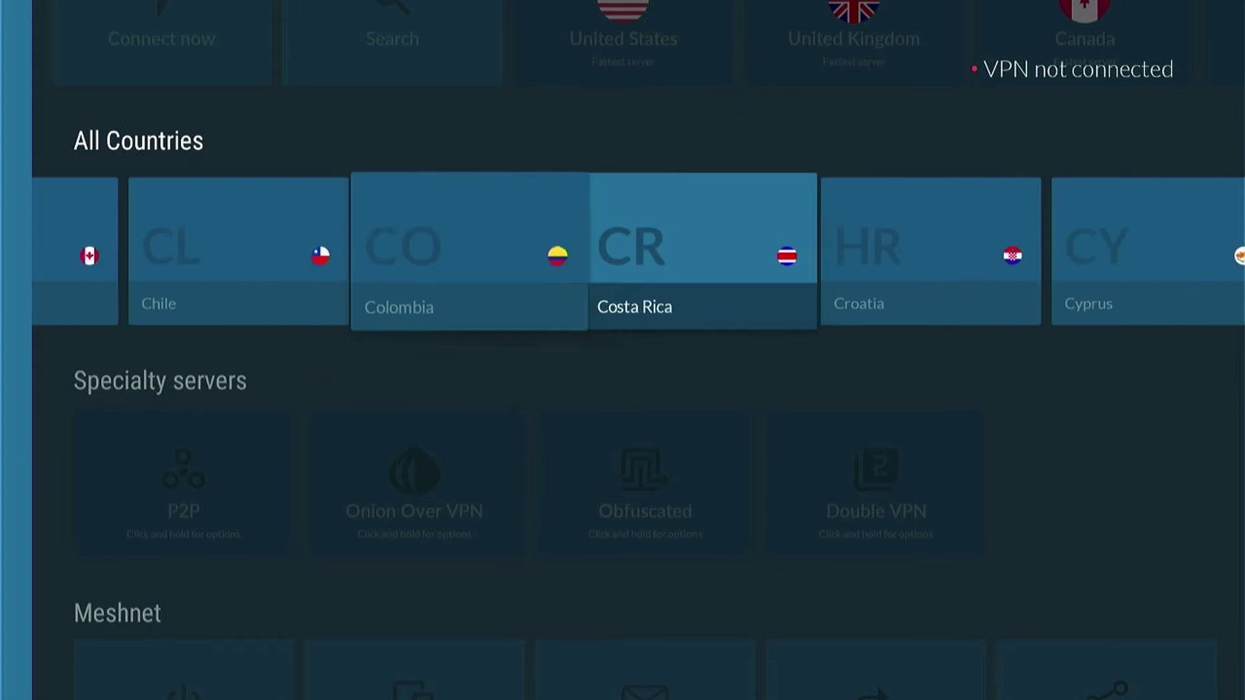
pyautogui.press('Right')
pyautogui.press('Right')
pyautogui.press('Right')
pyautogui.press('Right')
pyautogui.press('Right')
pyautogui.press('Right')
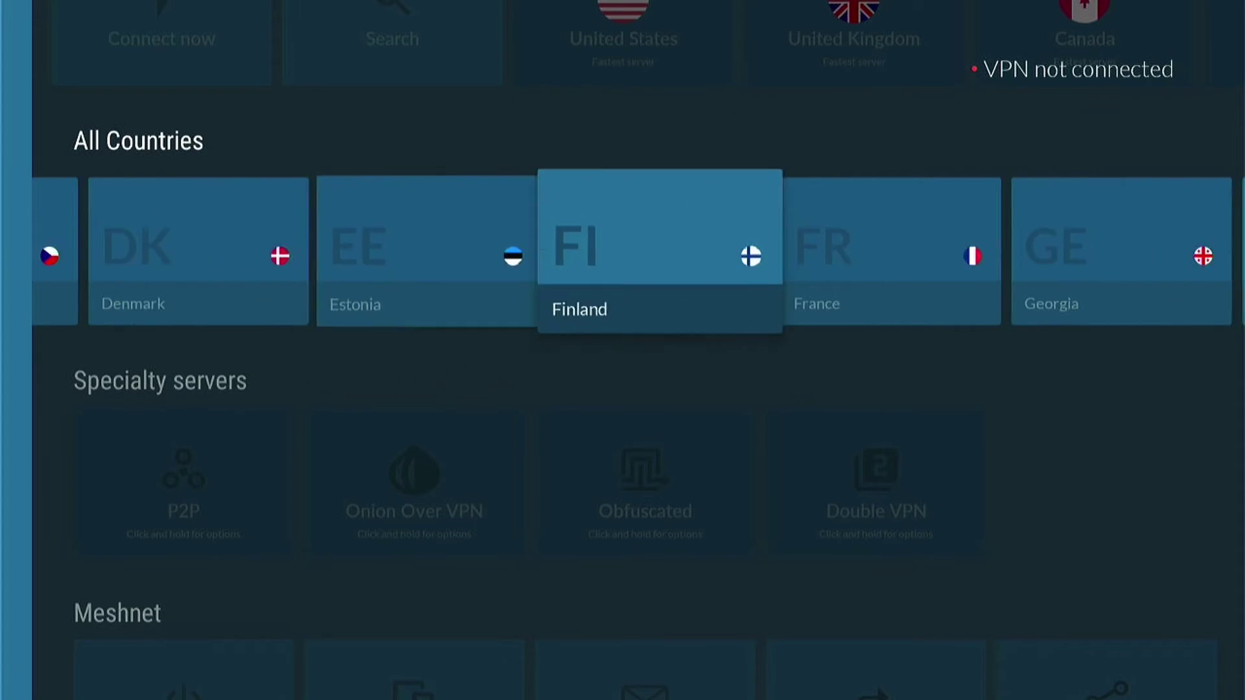
pyautogui.press('Right')
pyautogui.press('Right')
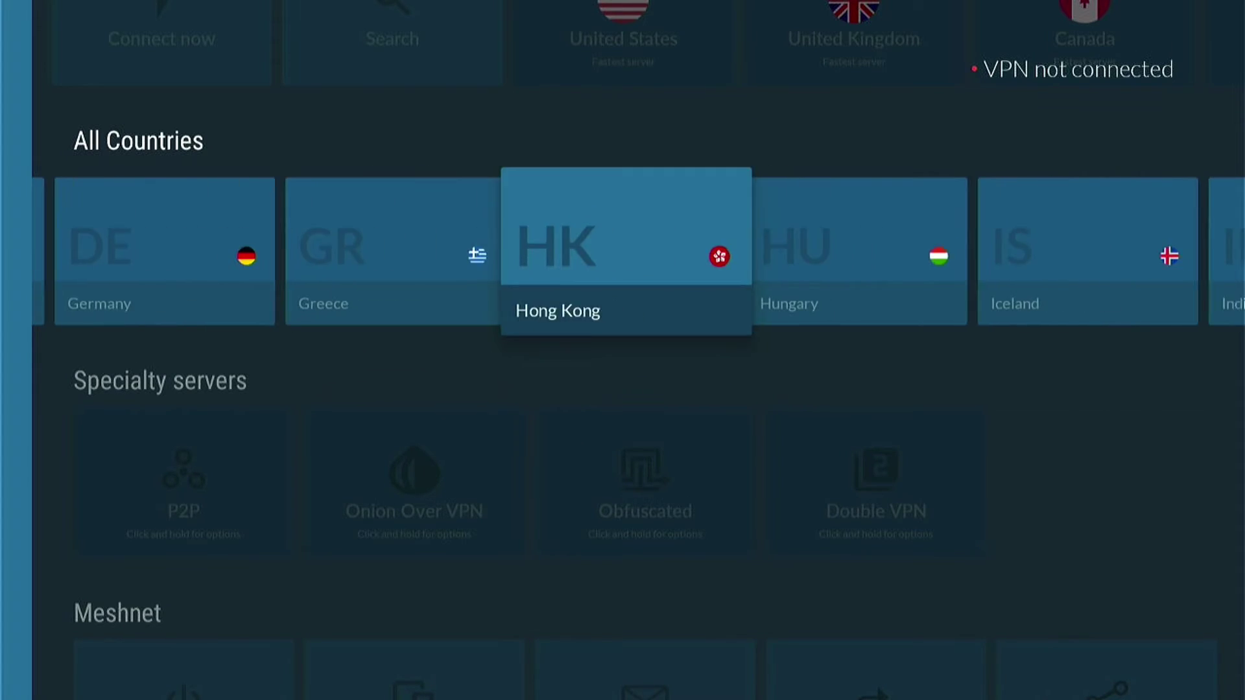
# Step: Connect to the fastest United States server, then disconnect the VPN
pyautogui.press('Up')
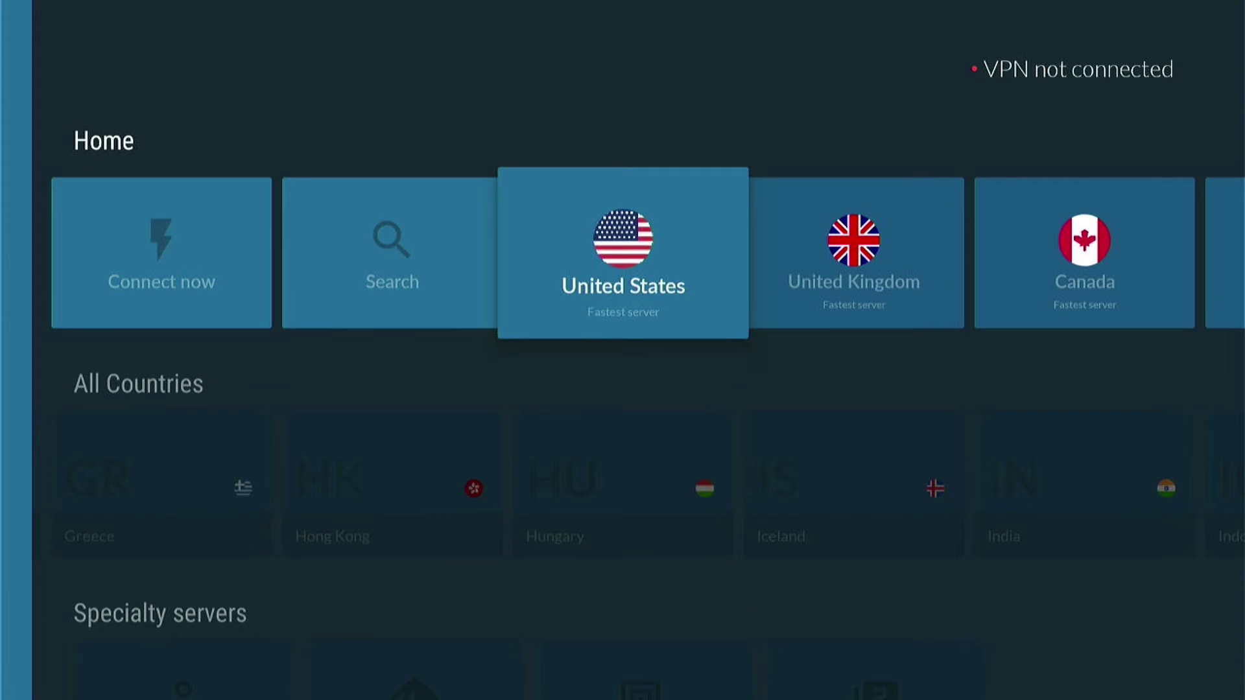
pyautogui.press('Return')
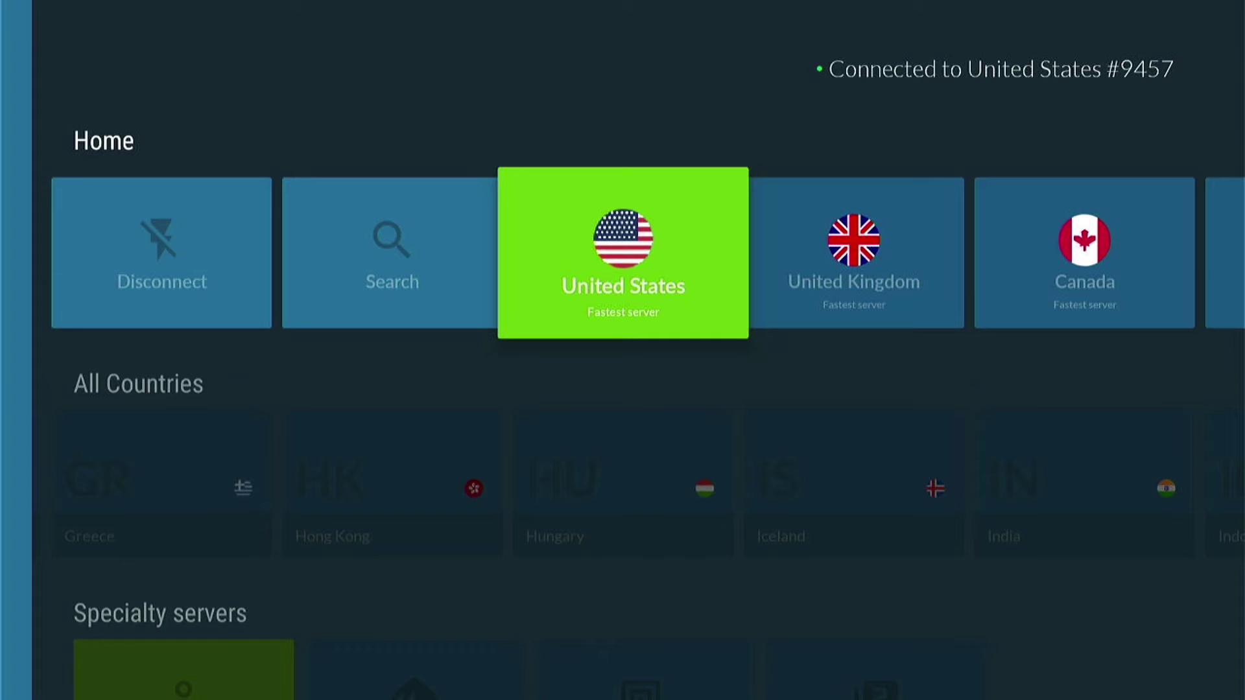
pyautogui.press('Left')
pyautogui.press('Left')
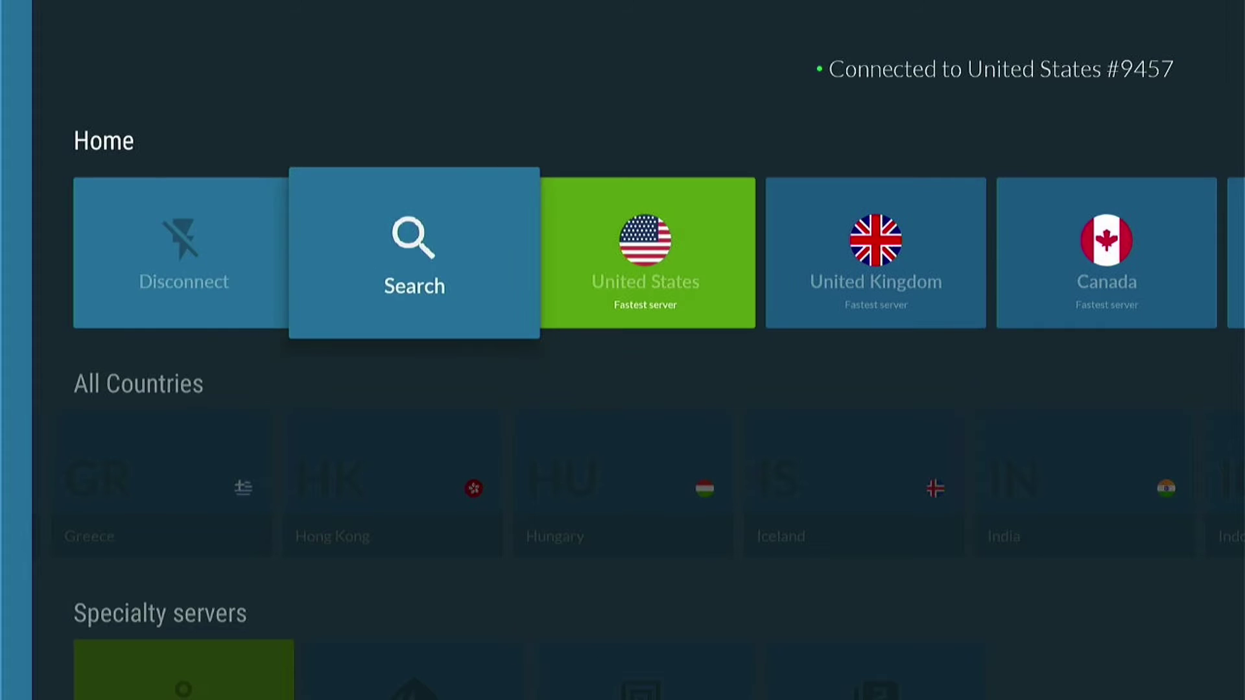
pyautogui.press('Return')
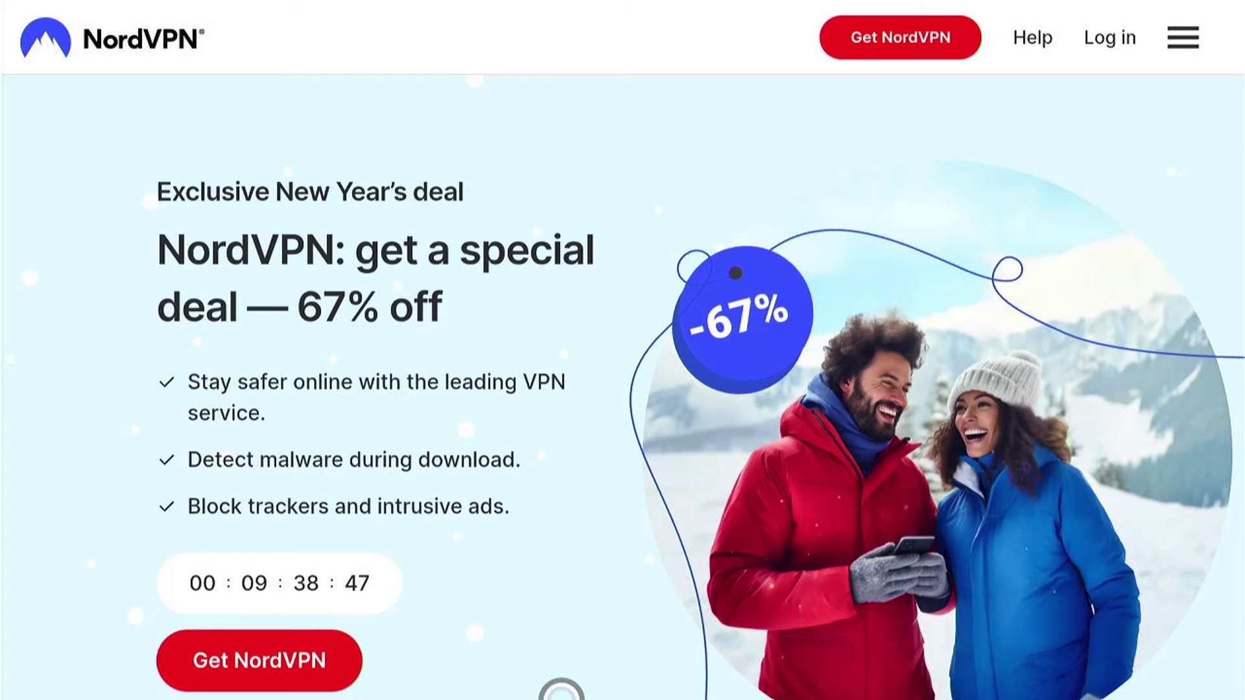
# Step: Scroll down the NordVPN page to read the 67% off New Year's deal details
pyautogui.scroll(-1, 623, 389)
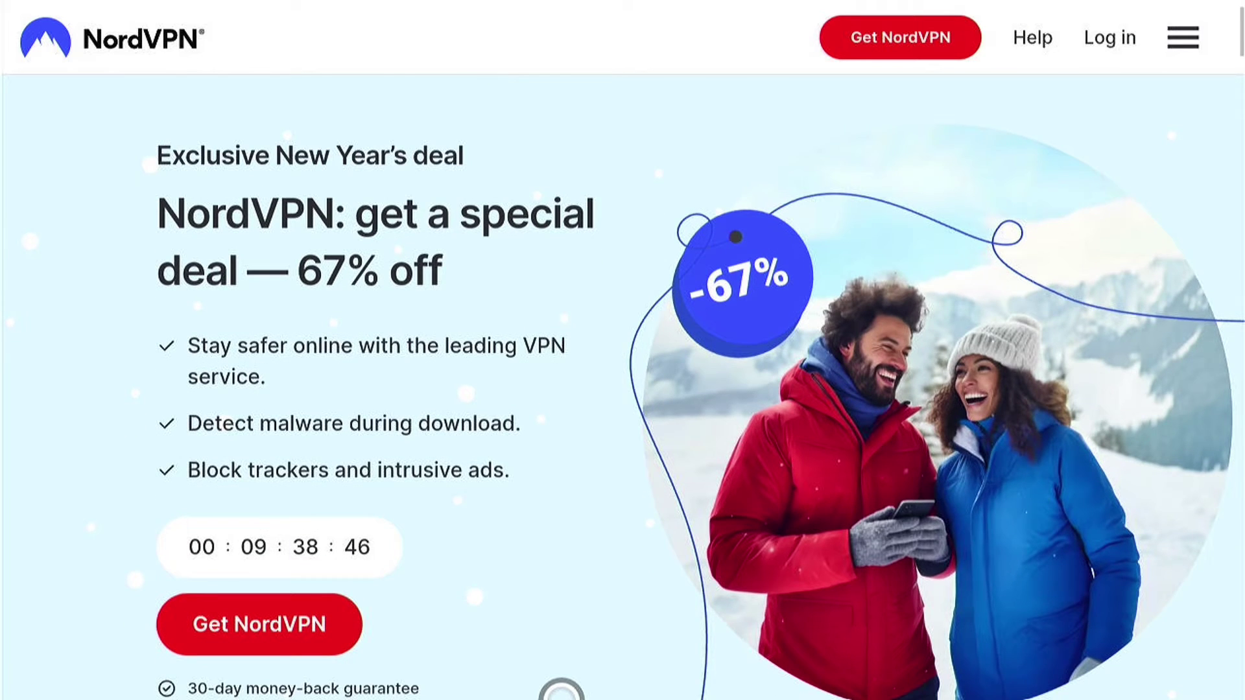
pyautogui.scroll(-2, 624, 389)
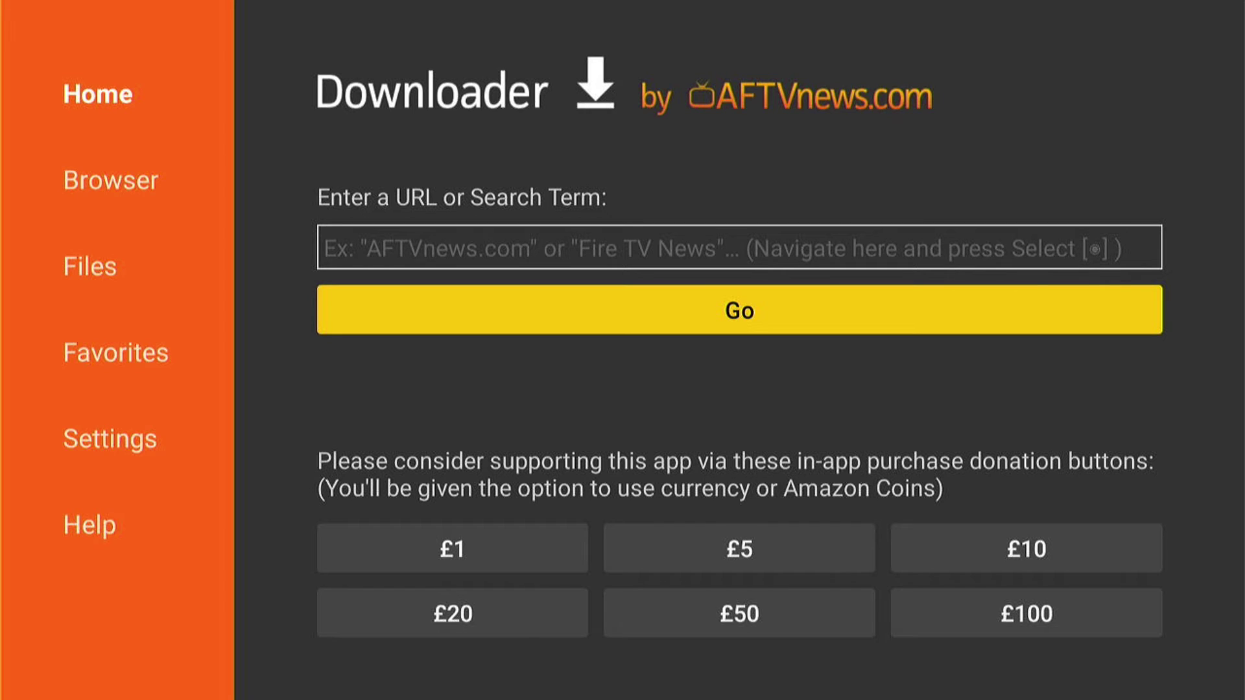
# Step: Enter the code 981130 in Downloader's URL field and submit it
pyautogui.press('Up')
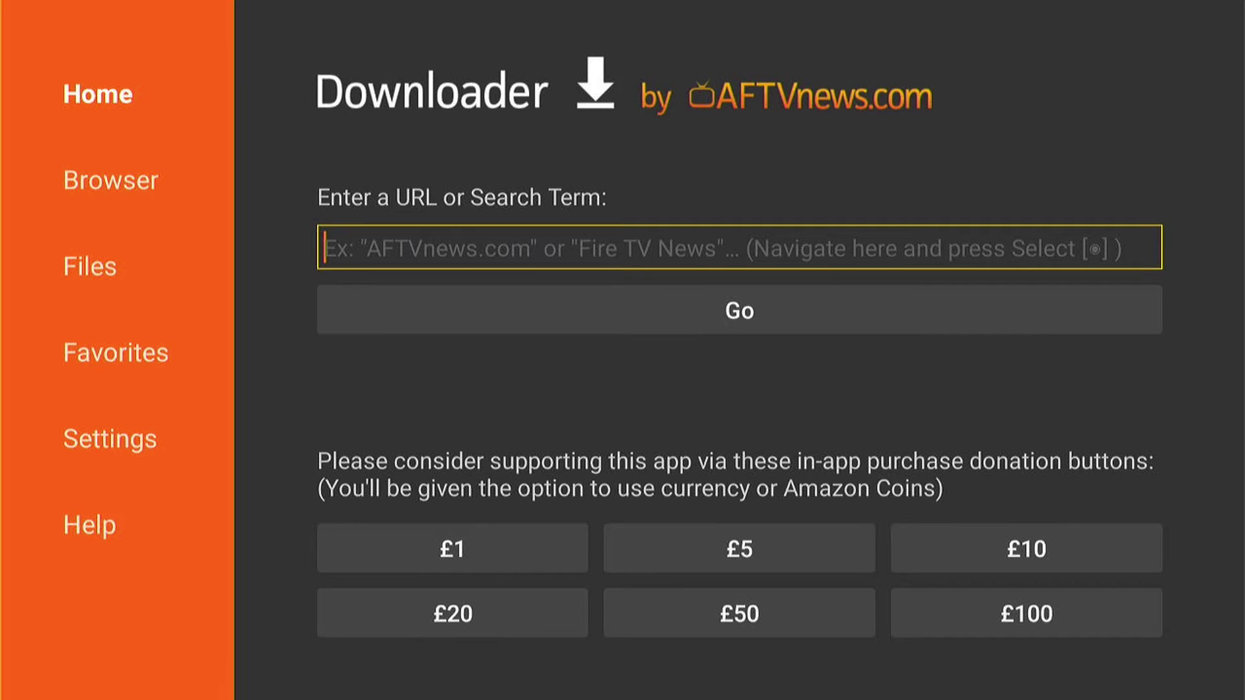
pyautogui.press('Return')
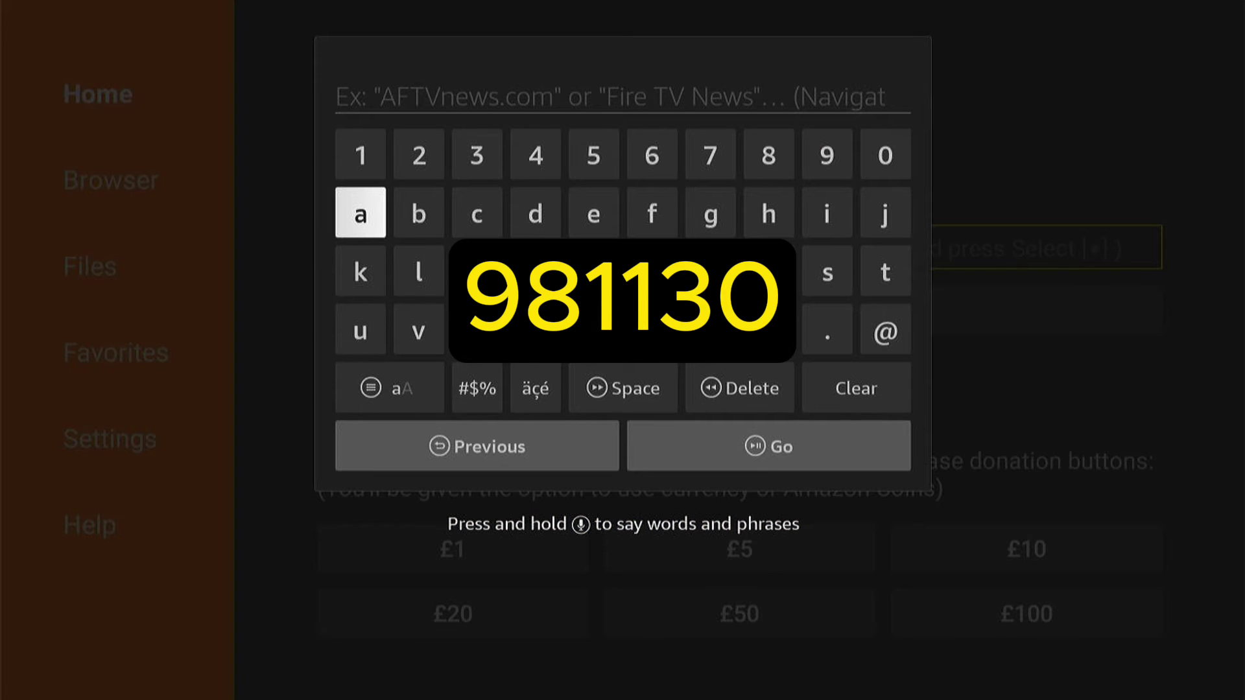
pyautogui.press('Up')
pyautogui.press('Left')
pyautogui.press('Left')
pyautogui.press('Return')
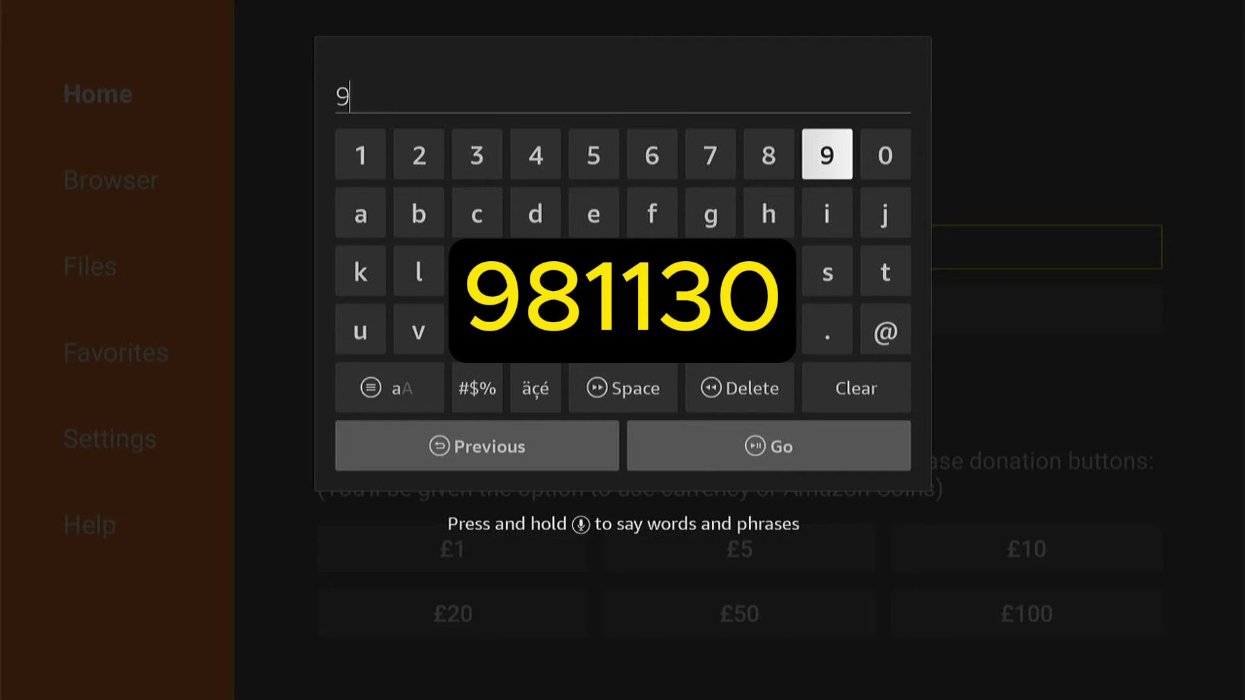
pyautogui.press('Left')
pyautogui.press('Return')
pyautogui.press('Right')
pyautogui.press('Right')
pyautogui.press('Right')
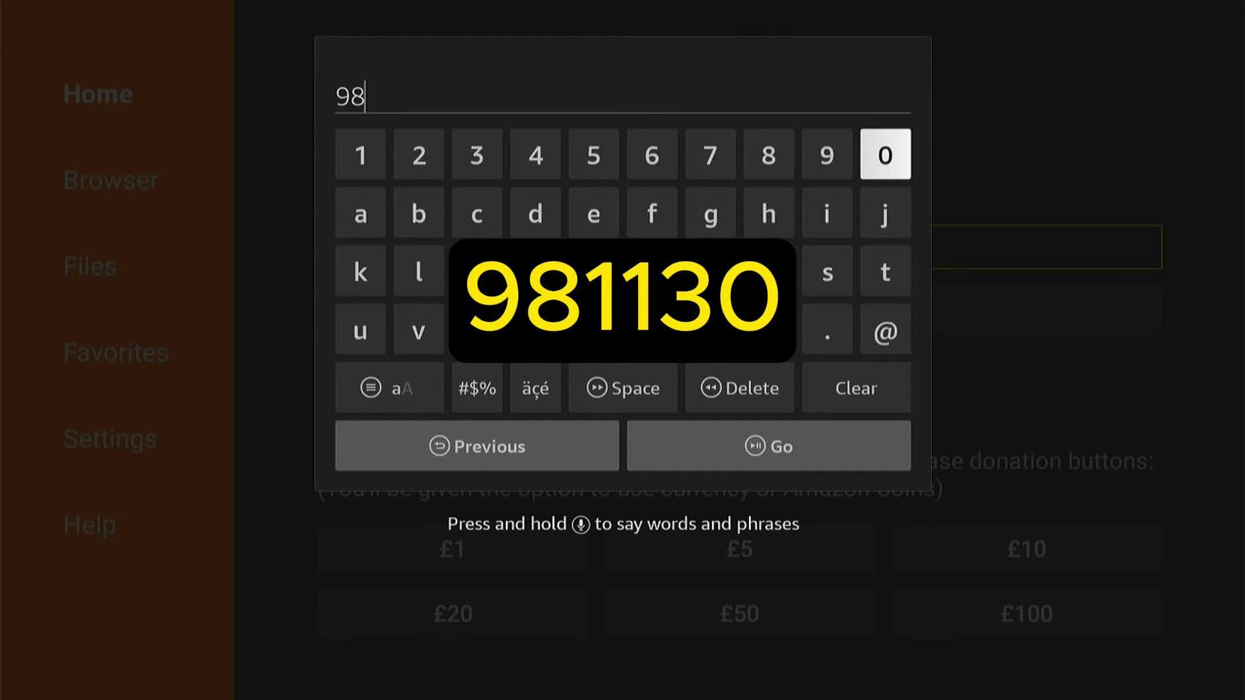
pyautogui.press('Return')
pyautogui.press('Return')
pyautogui.press('Right')
pyautogui.press('Right')
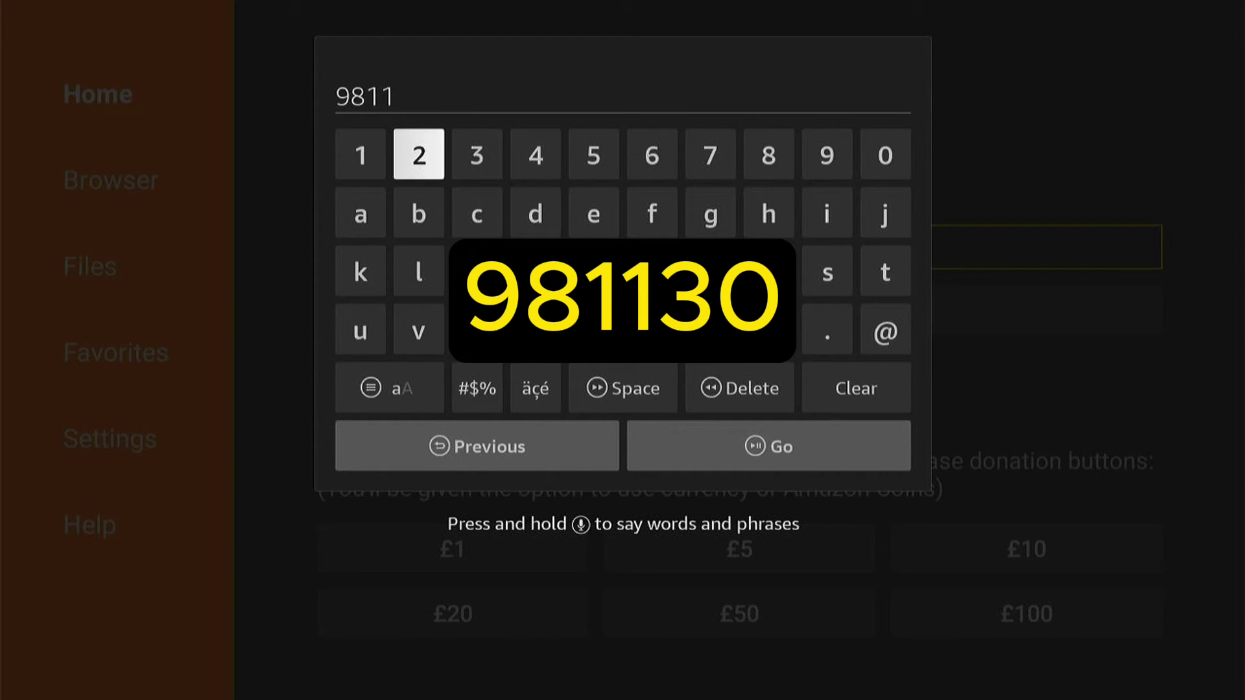
pyautogui.press('Return')
pyautogui.press('Right')
pyautogui.press('Right')
pyautogui.press('Right')
pyautogui.press('Right')
pyautogui.press('Right')
pyautogui.press('Right')
pyautogui.press('Right')
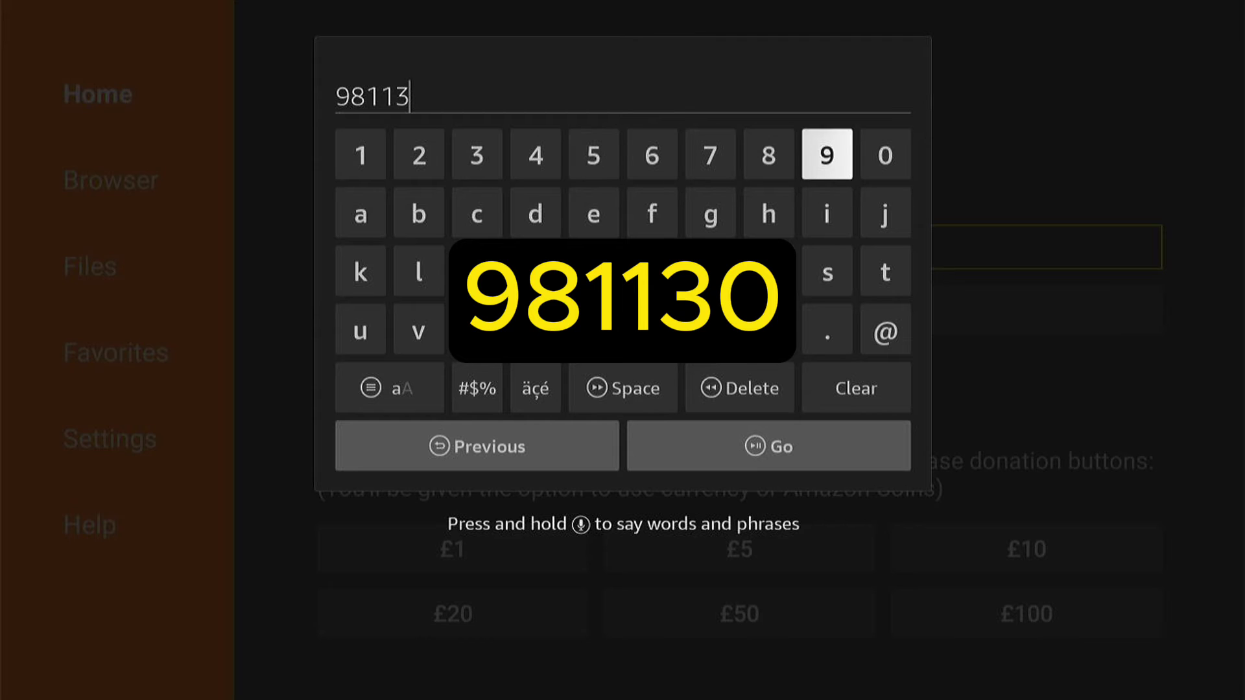
pyautogui.press('Return')
pyautogui.press('Down')
pyautogui.press('Down')
pyautogui.press('Down')
pyautogui.press('Down')
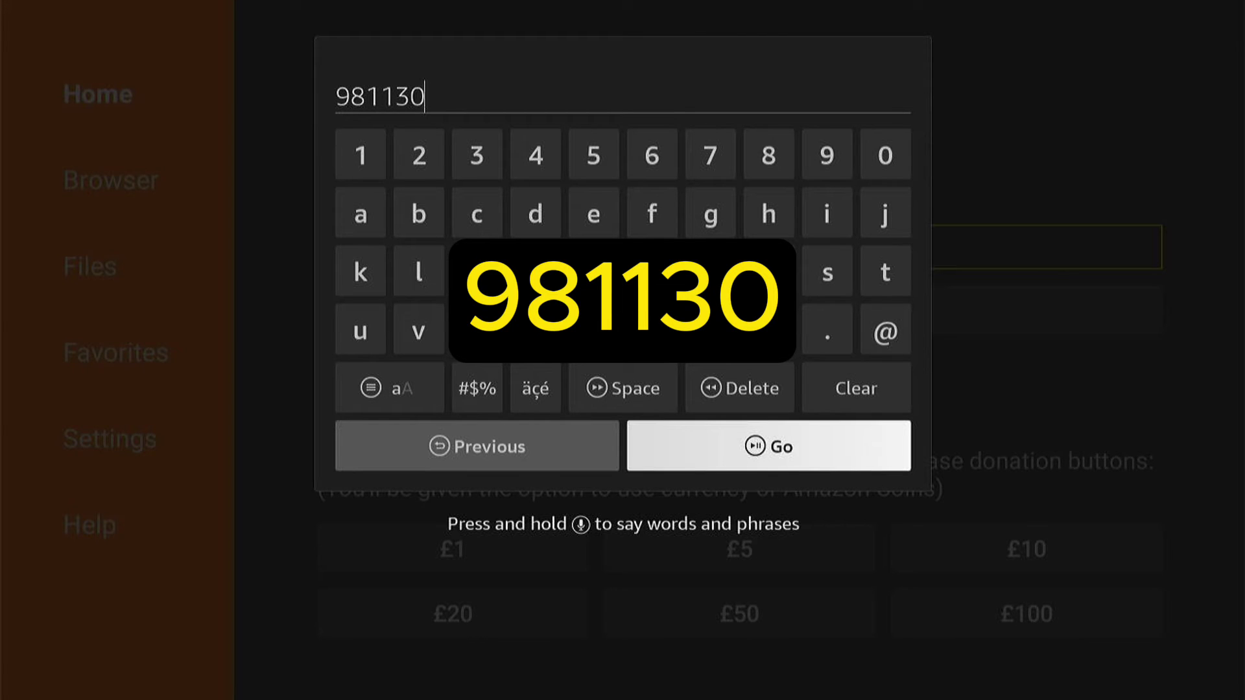
pyautogui.press('Return')
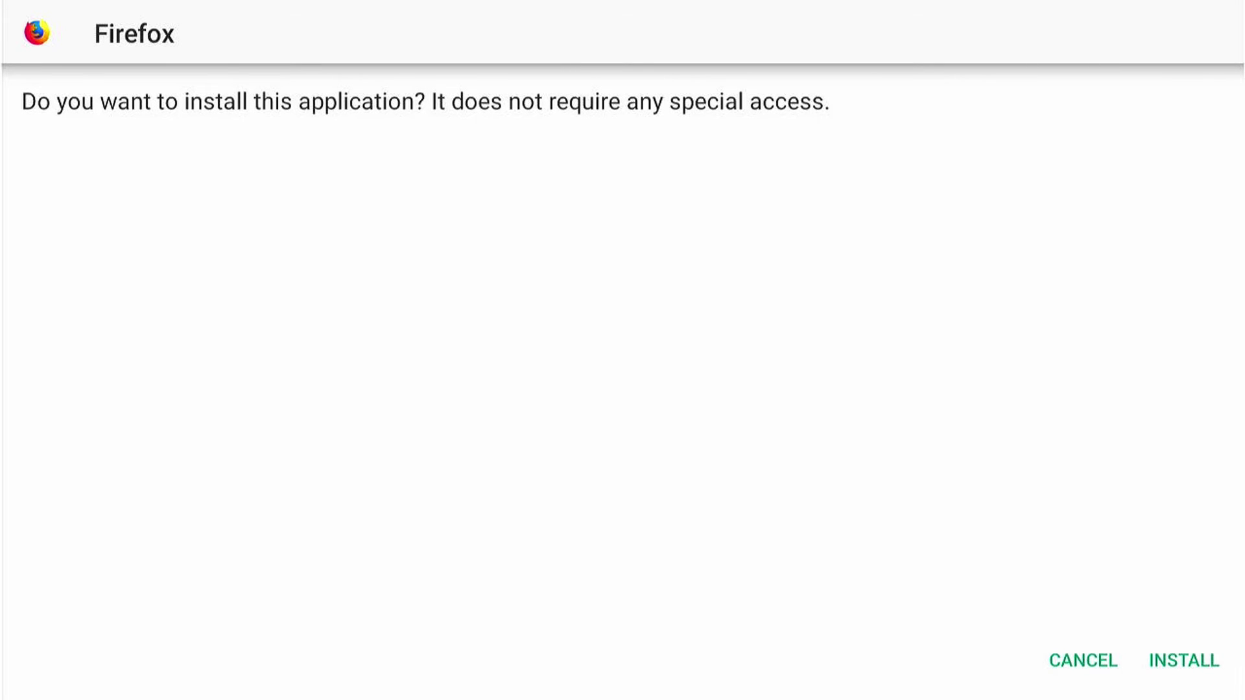
# Step: Install Firefox from the Firefox_v4.8_[Android_TV].apk prompt and close the App installed screen
pyautogui.press('Down')
pyautogui.press('Right')
pyautogui.press('Return')
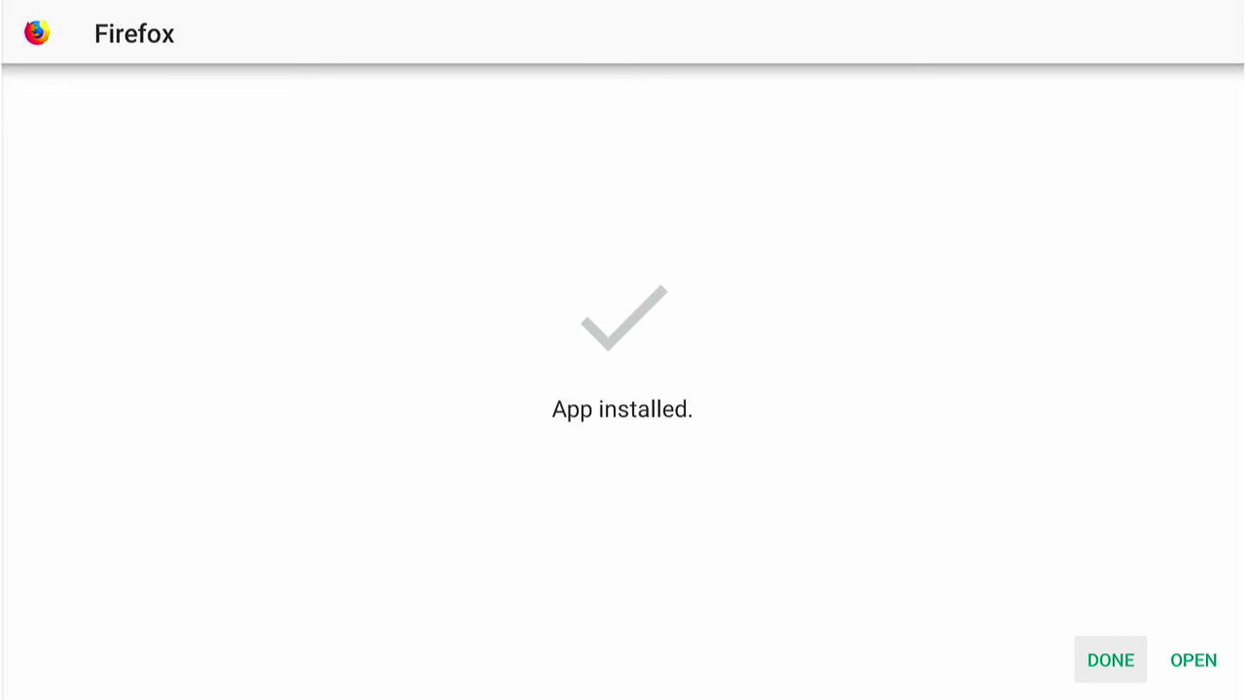
pyautogui.press('Return')
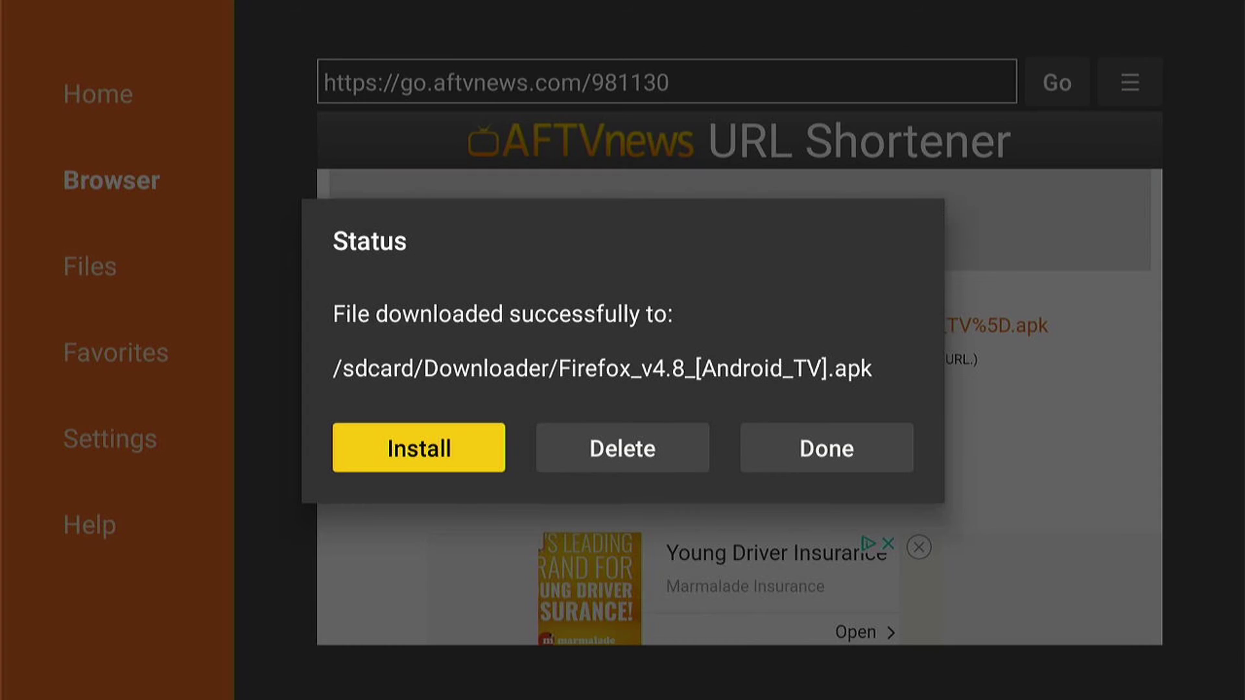
# Step: Delete the downloaded Firefox APK with confirmation, then go Home to the app row
pyautogui.press('Right')
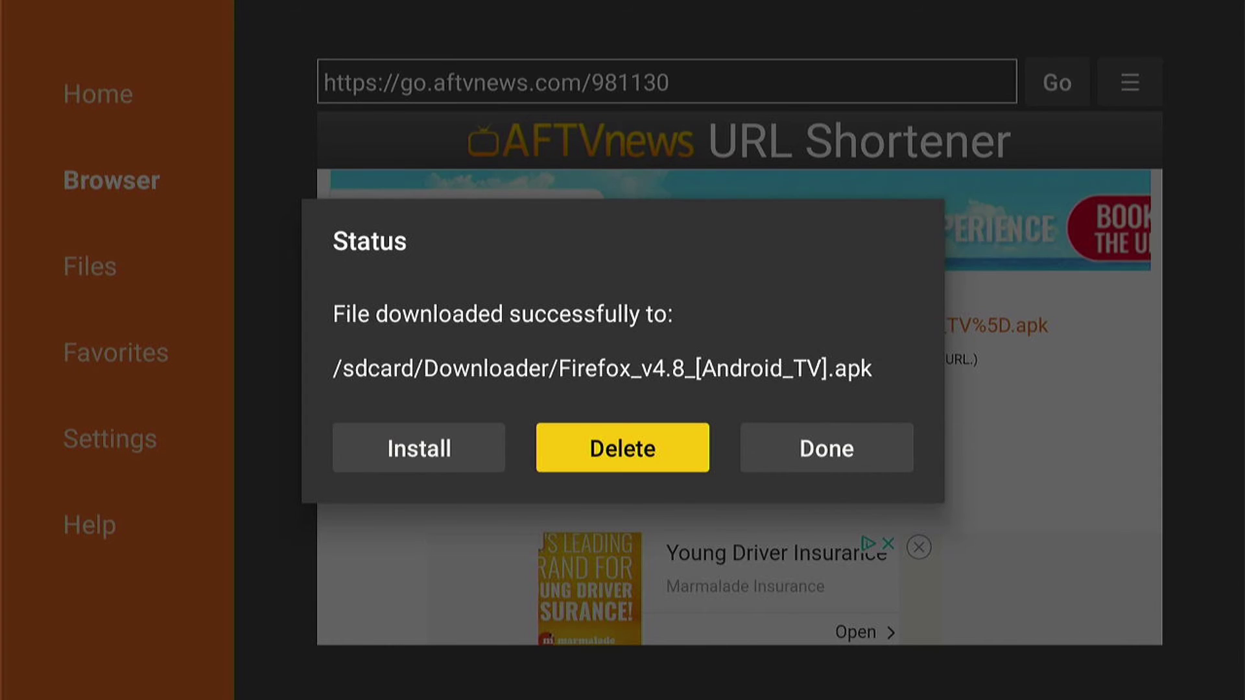
pyautogui.press('Return')
pyautogui.press('Left')
pyautogui.press('Return')
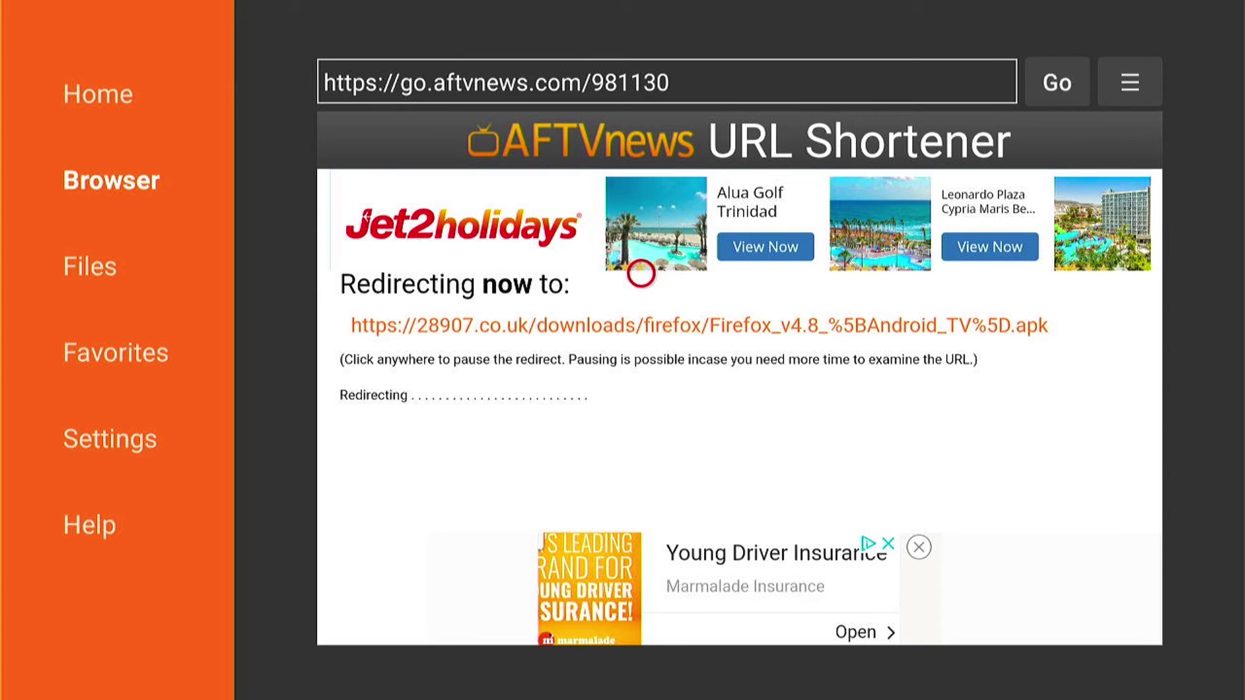
pyautogui.press('Home')
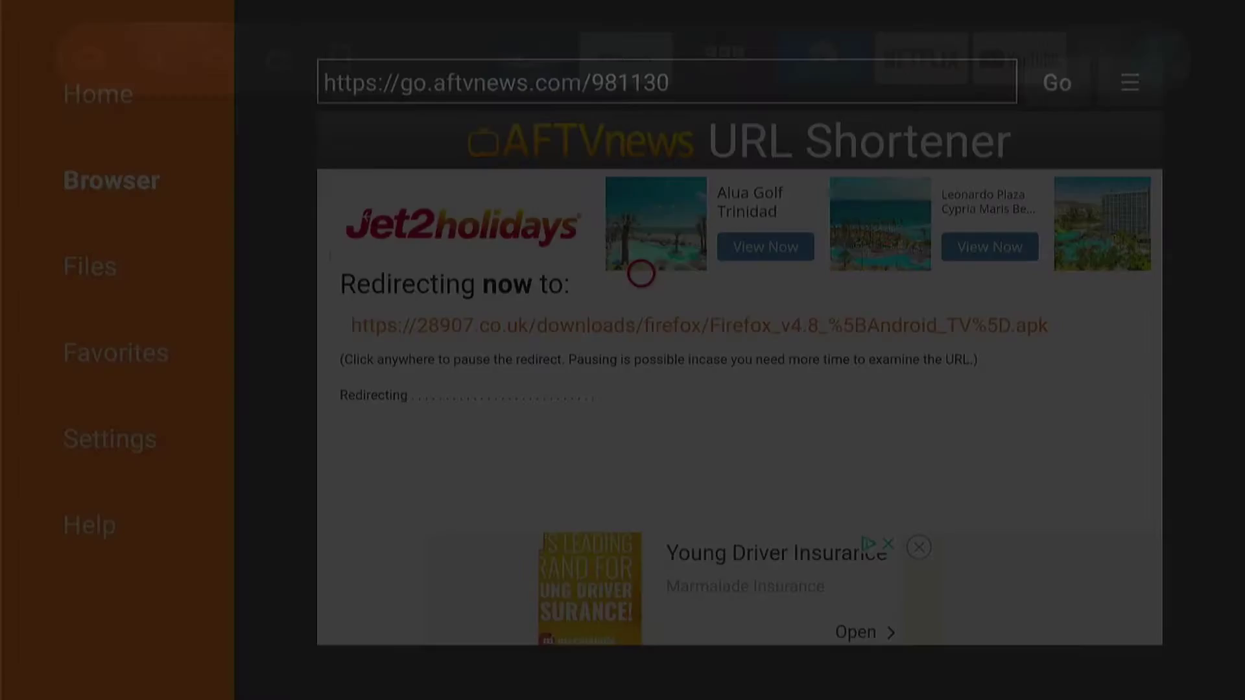
pyautogui.press('Right')
pyautogui.press('Right')
pyautogui.press('Right')
pyautogui.press('Right')
pyautogui.press('Right')
pyautogui.press('Right')
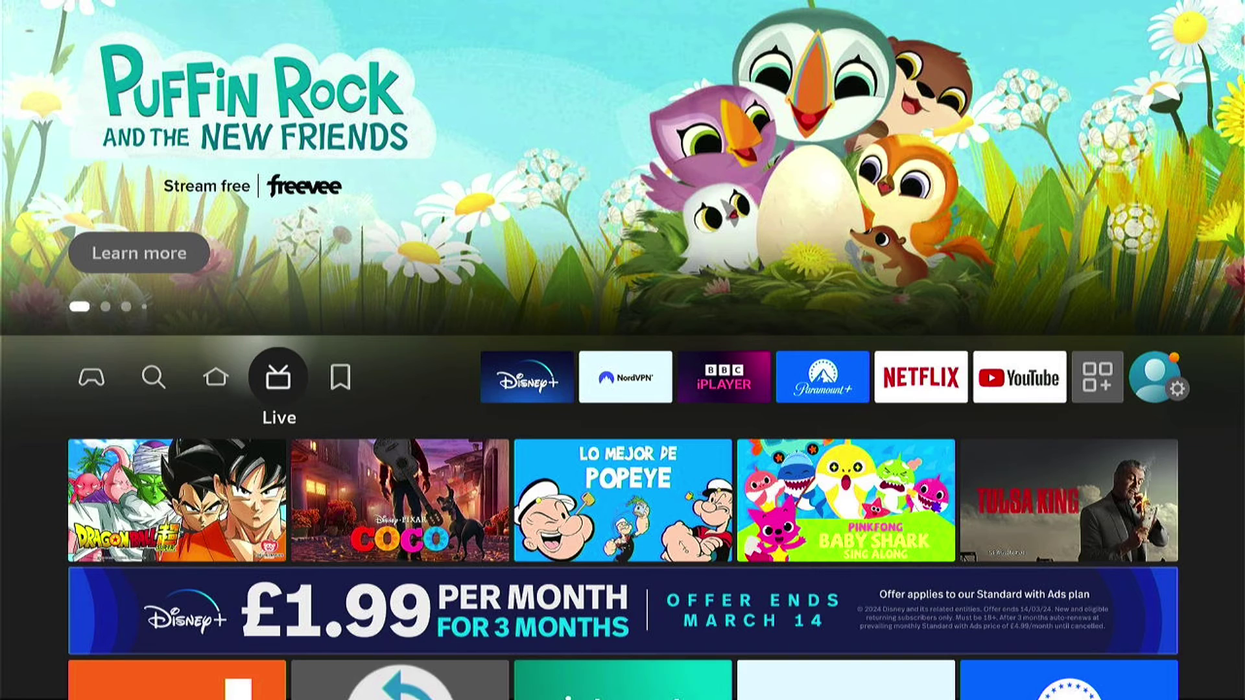
# Step: Open the full grid of installed apps and highlight the Firefox tile
pyautogui.press('Right')
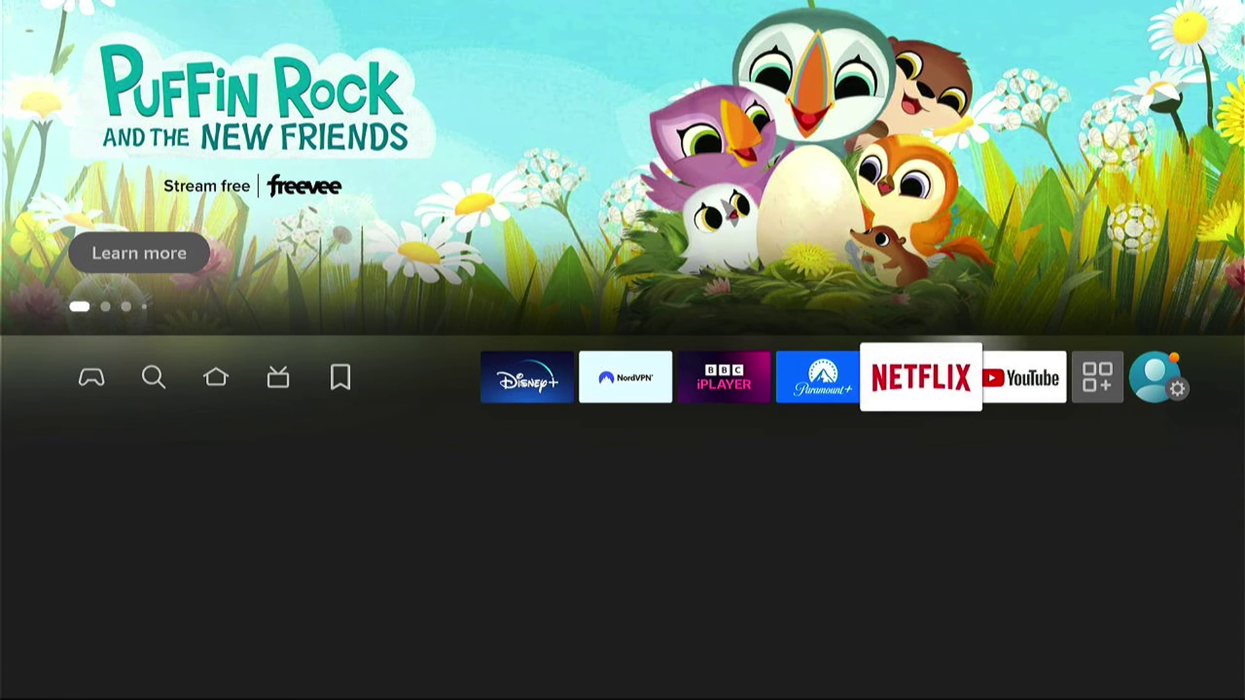
pyautogui.press('Right')
pyautogui.press('Right')
pyautogui.press('Return')
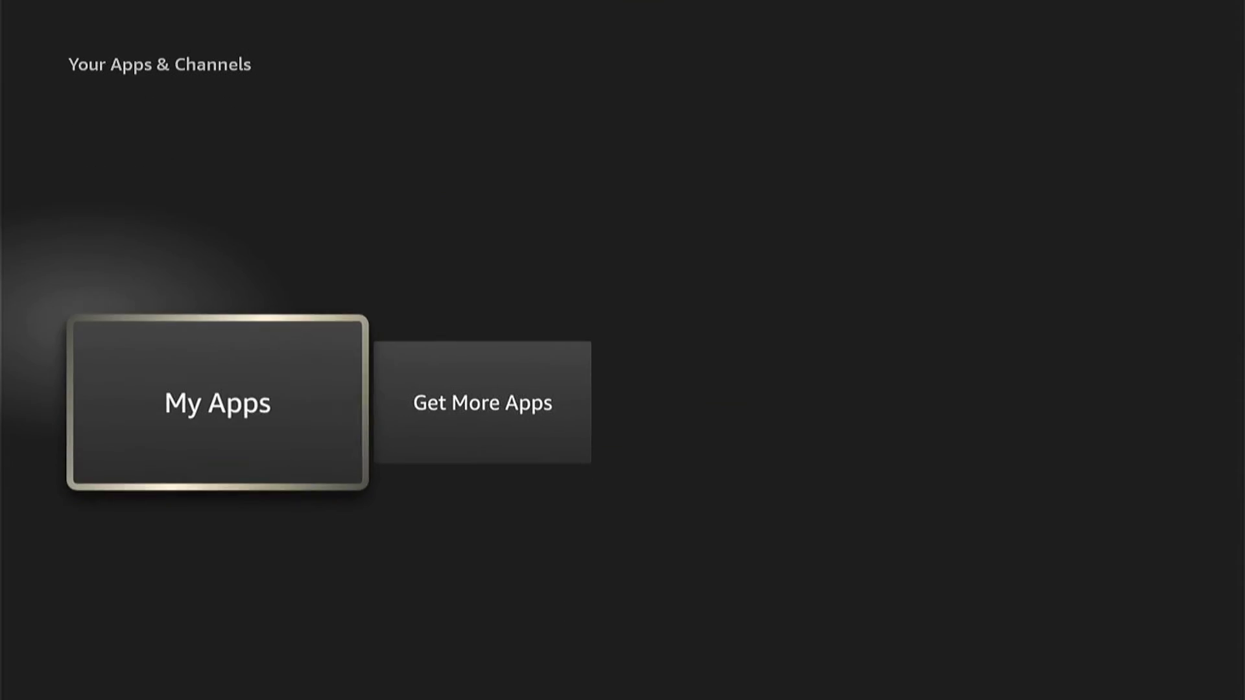
pyautogui.press('Return')
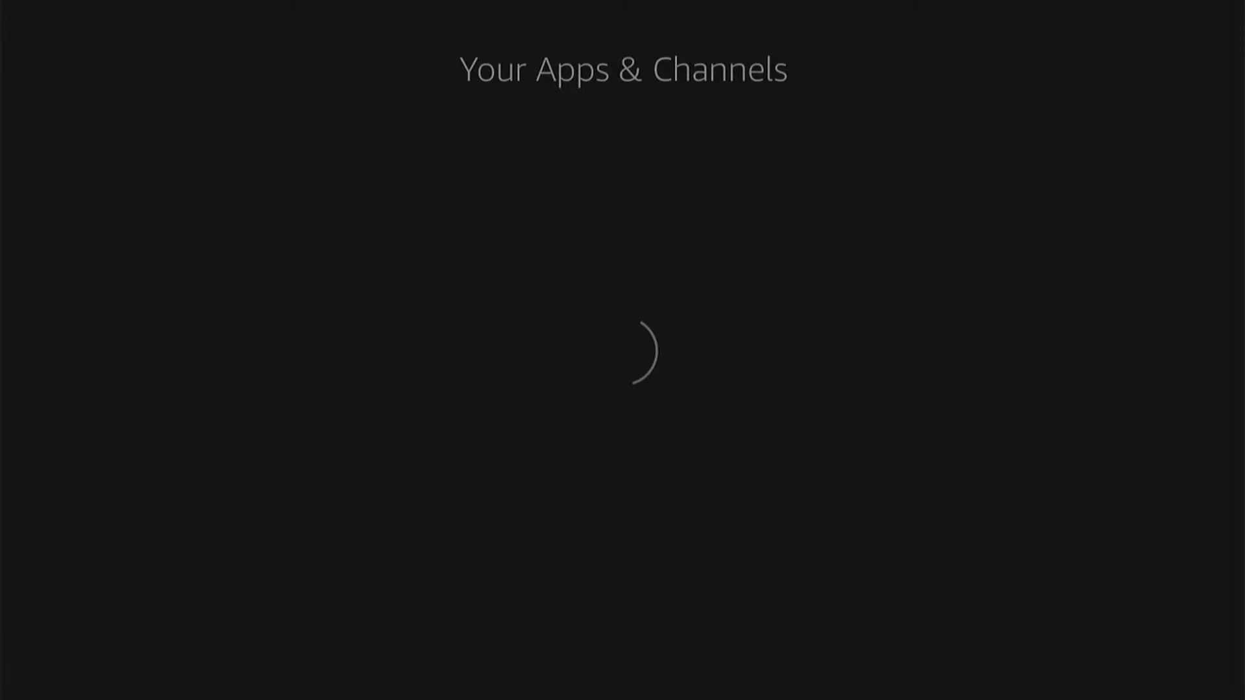
pyautogui.press('Down')
pyautogui.press('Down')
pyautogui.press('Down')
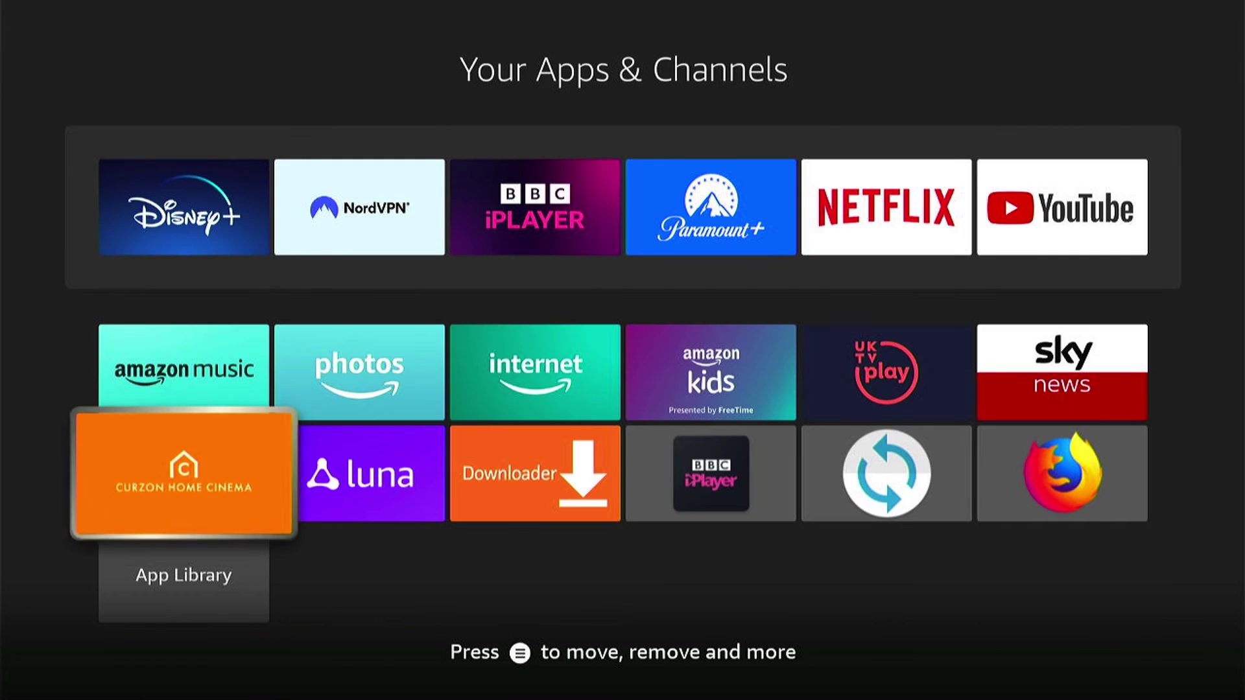
pyautogui.press('Right')
pyautogui.press('Right')
pyautogui.press('Right')
pyautogui.press('Right')
pyautogui.press('Right')
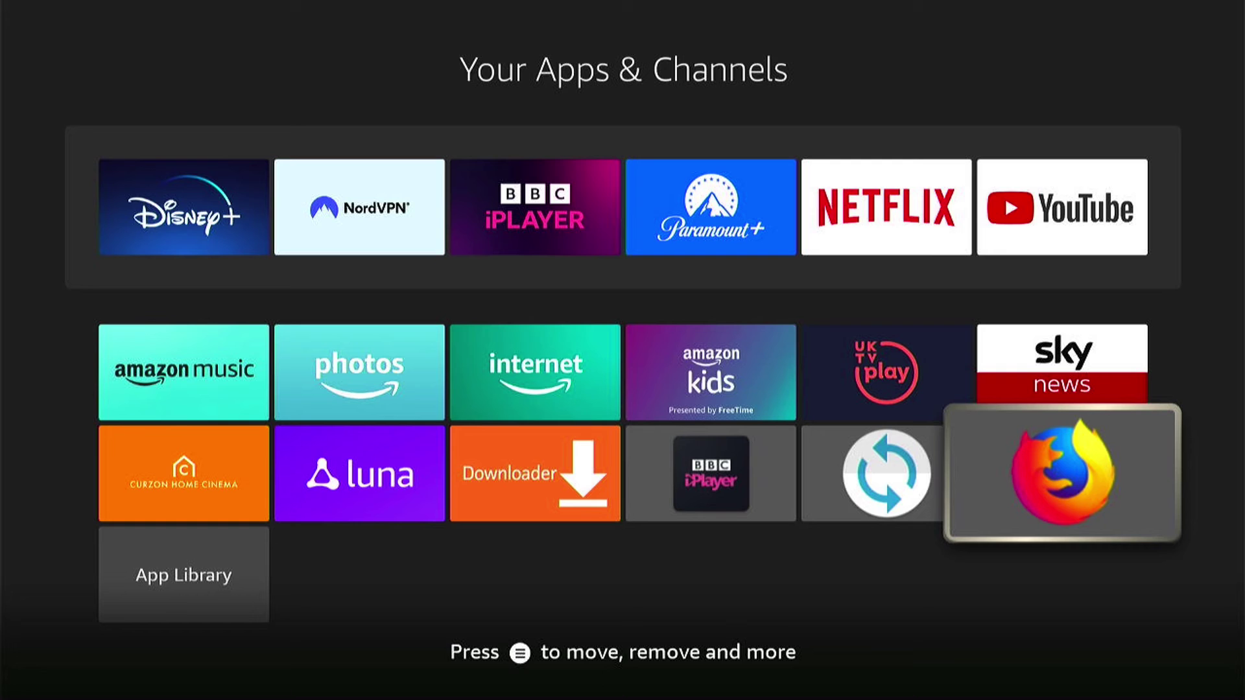
# Step: Move Firefox to the first favourites slot and return to the home screen
pyautogui.press('Menu')
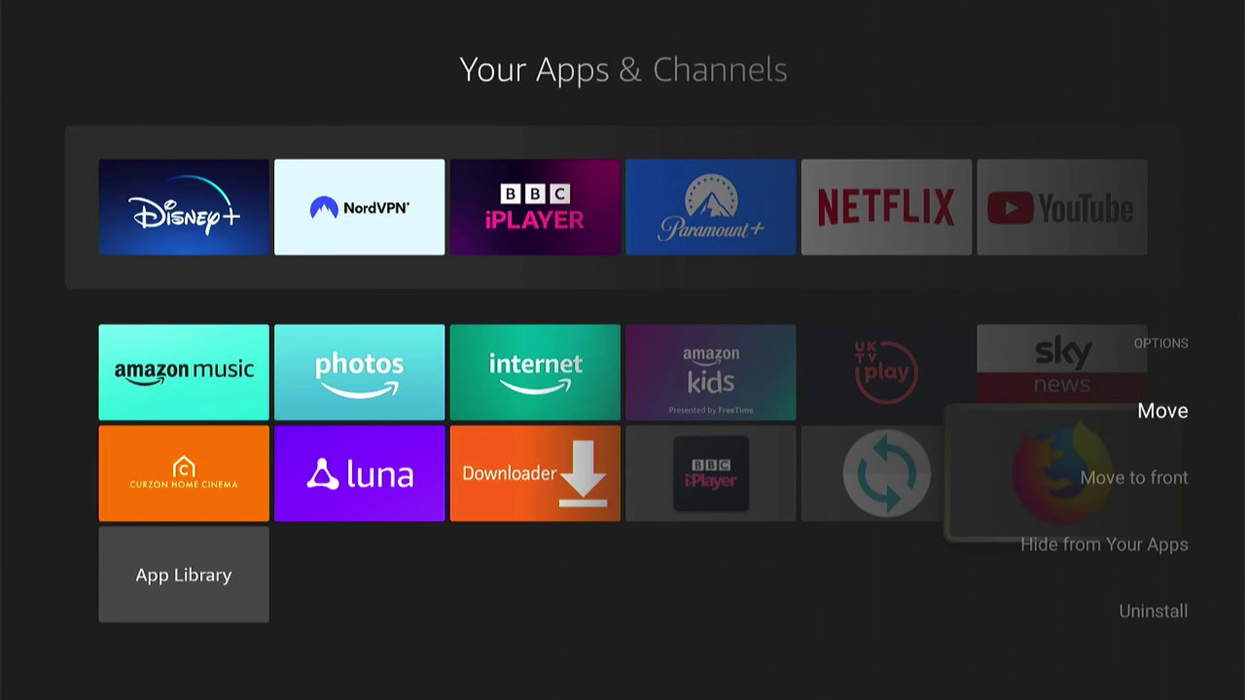
pyautogui.press('Return')
pyautogui.press('Up')
pyautogui.press('Up')
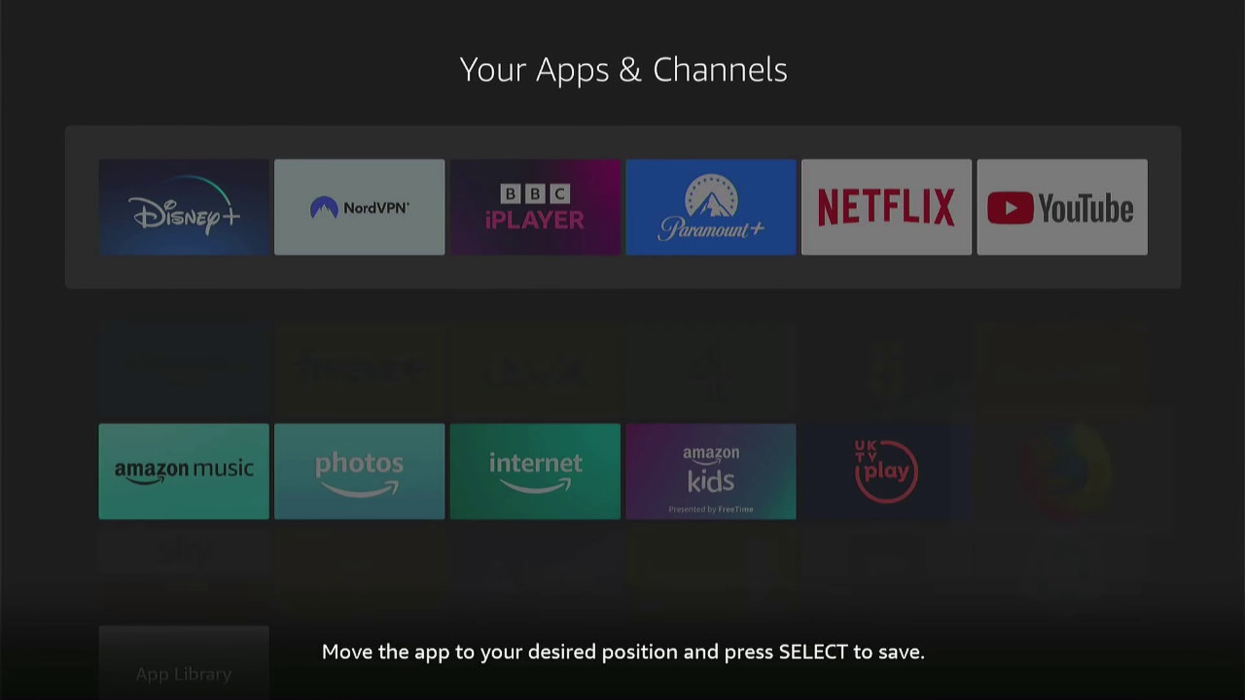
pyautogui.press('Up')
pyautogui.press('Left')
pyautogui.press('Left')
pyautogui.press('Left')
pyautogui.press('Left')
pyautogui.press('Left')
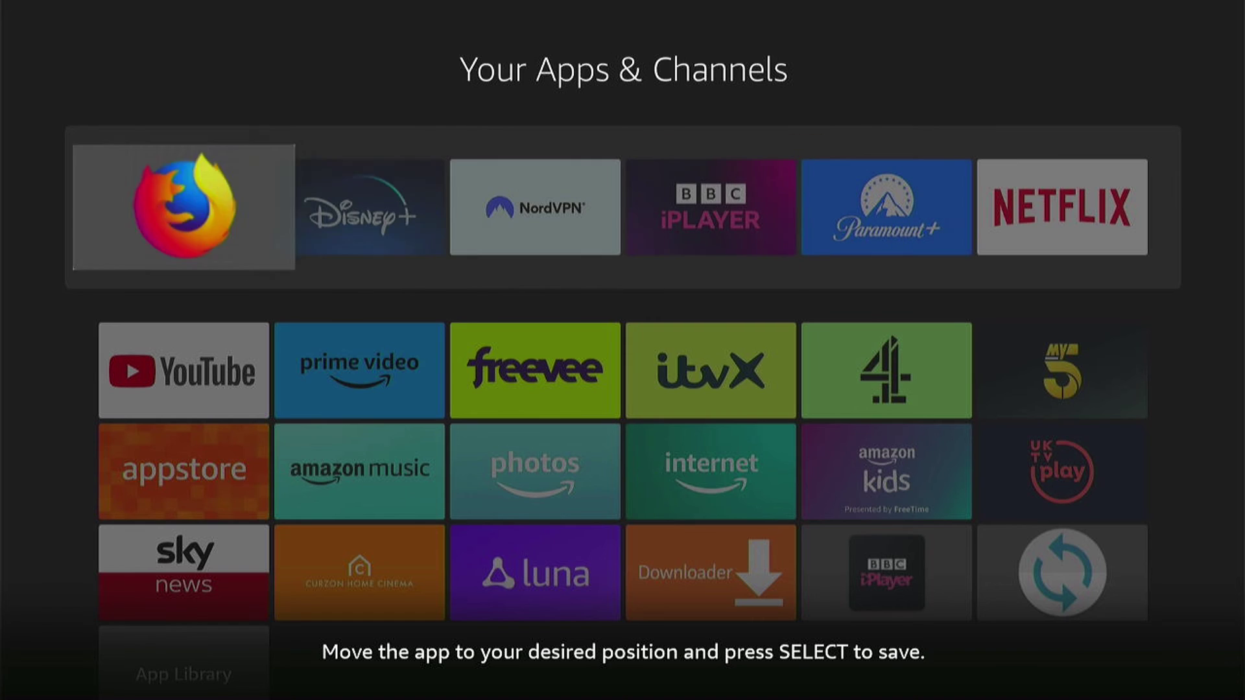
pyautogui.press('Return')
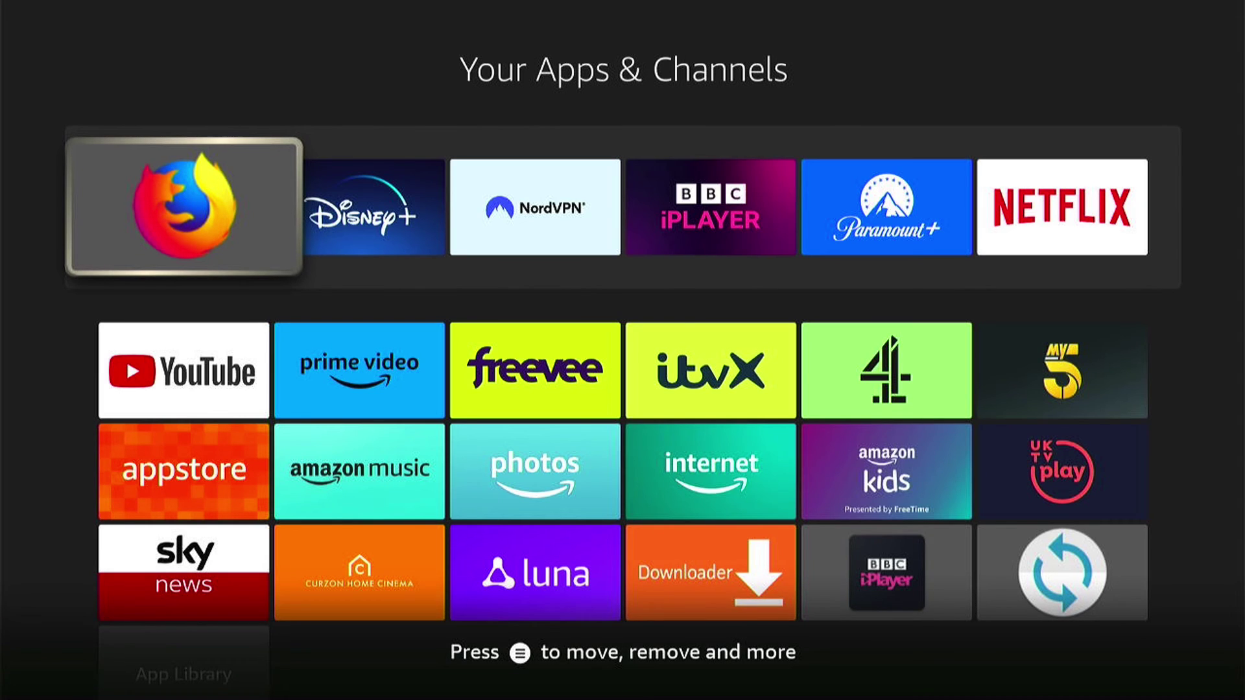
pyautogui.press('Escape')
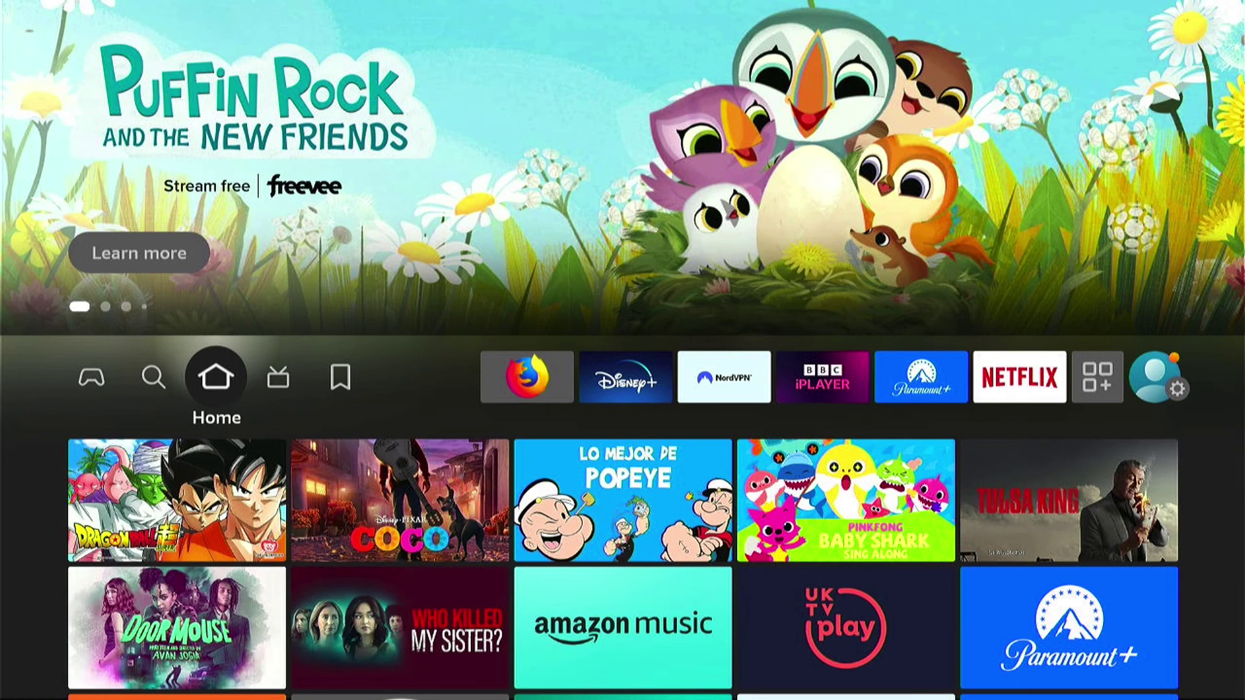
pyautogui.press('Right')
pyautogui.press('Right')
pyautogui.press('Right')
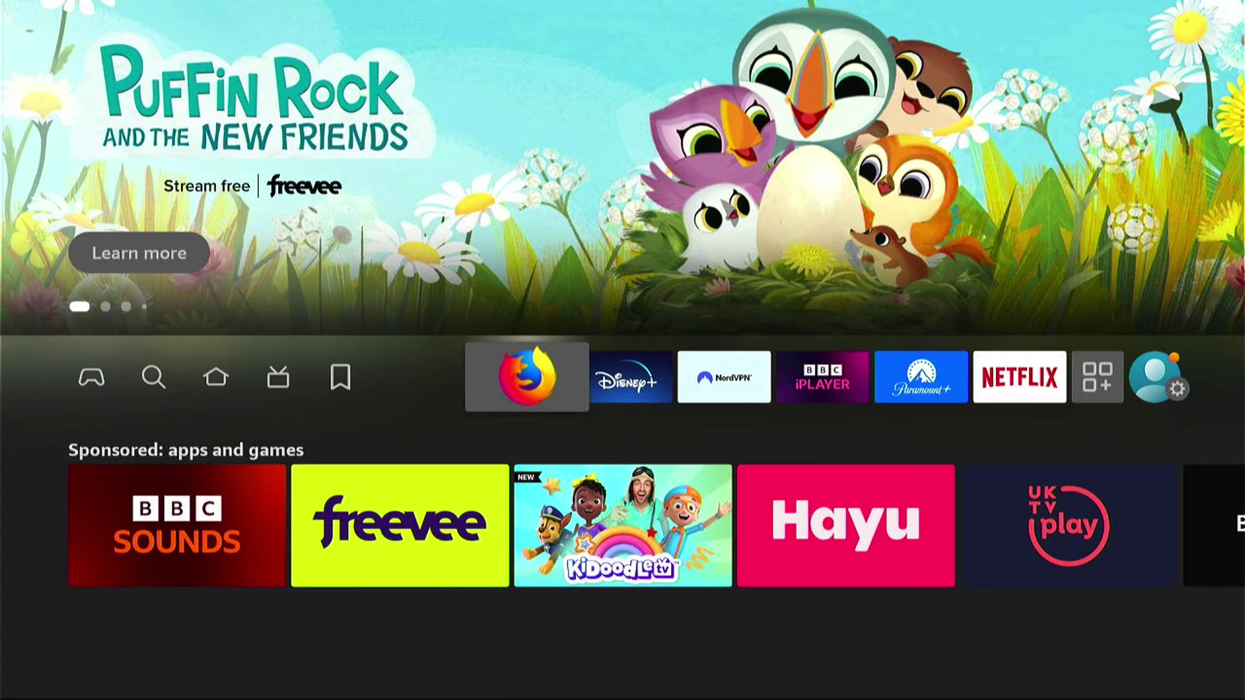
pyautogui.press('Home')
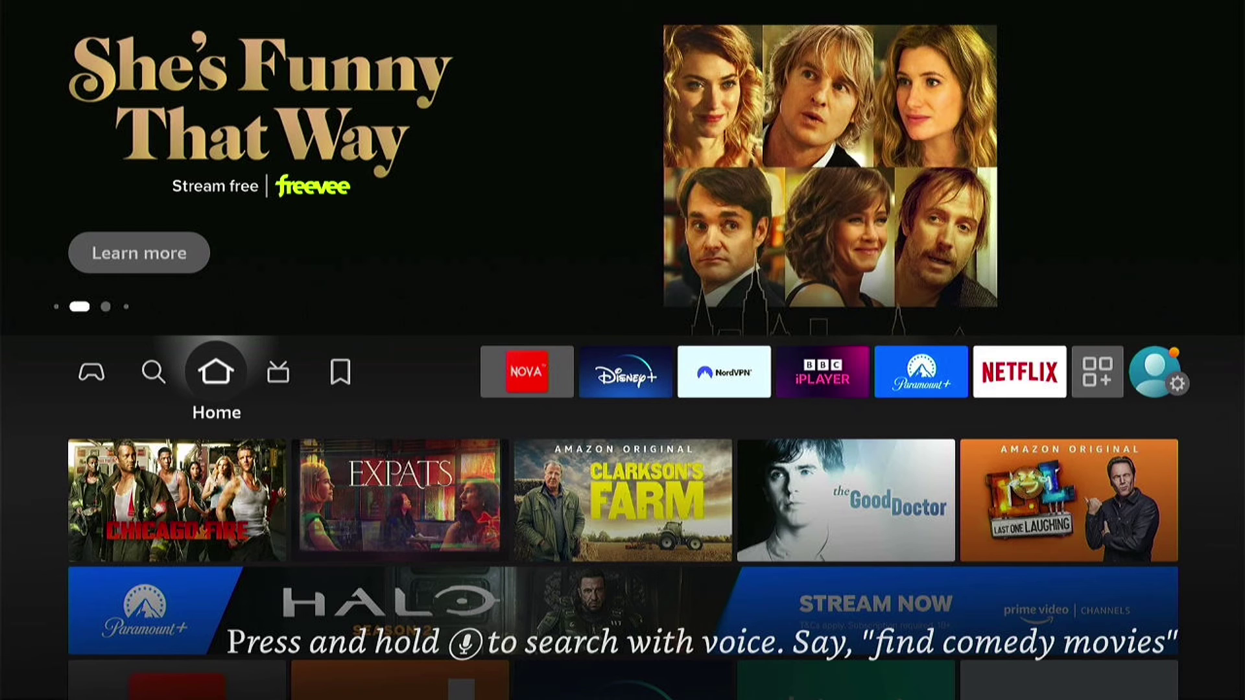
pyautogui.press('Right')
pyautogui.press('Right')
pyautogui.press('Right')
pyautogui.press('Right')
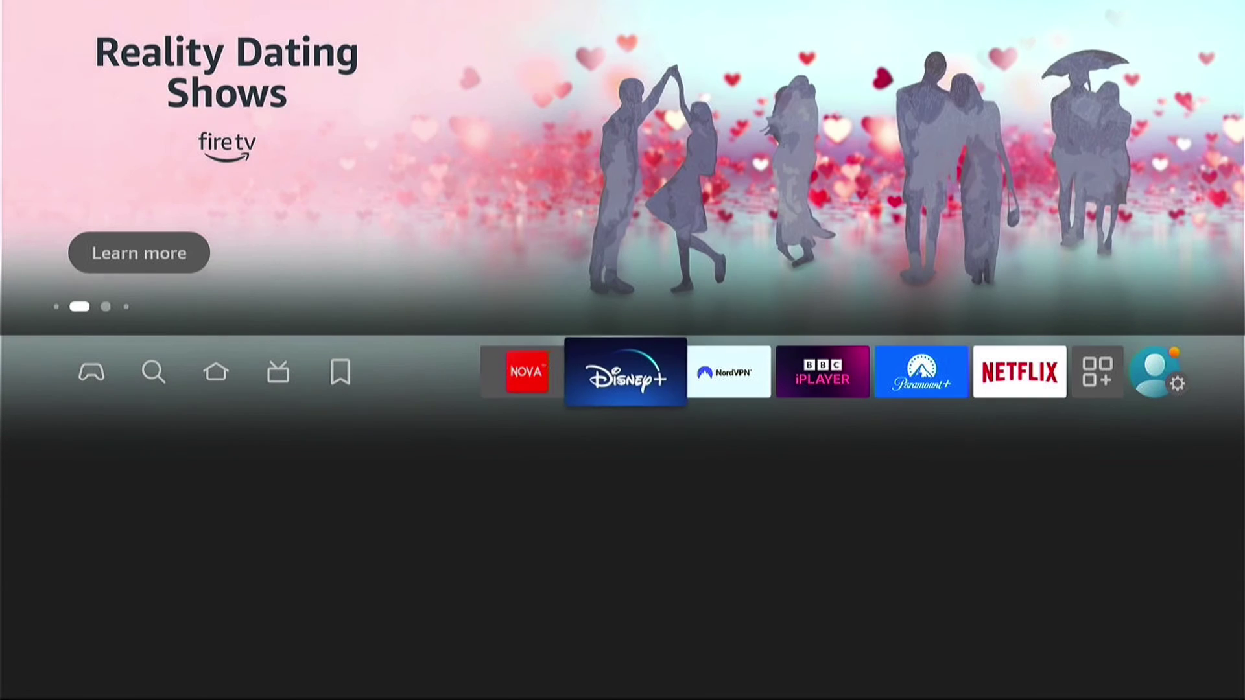
pyautogui.press('Left')
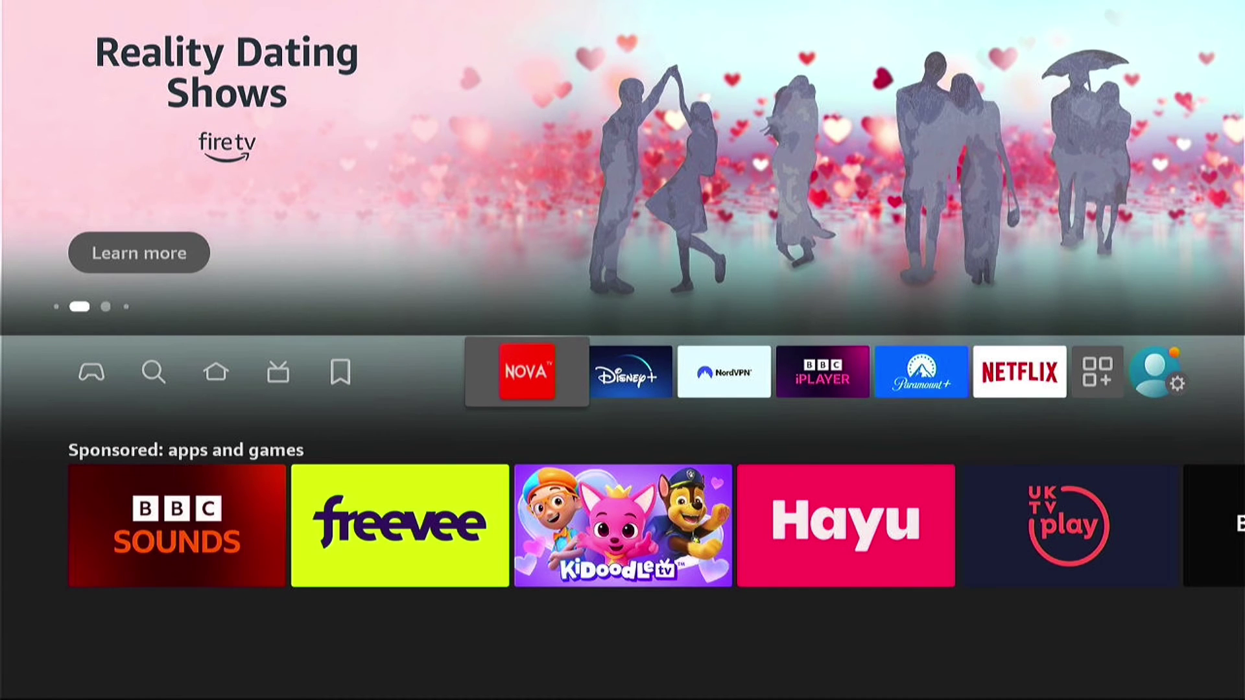
pyautogui.press('Right')
pyautogui.press('Right')
pyautogui.press('Right')
pyautogui.press('Right')
pyautogui.press('Right')
pyautogui.press('Right')
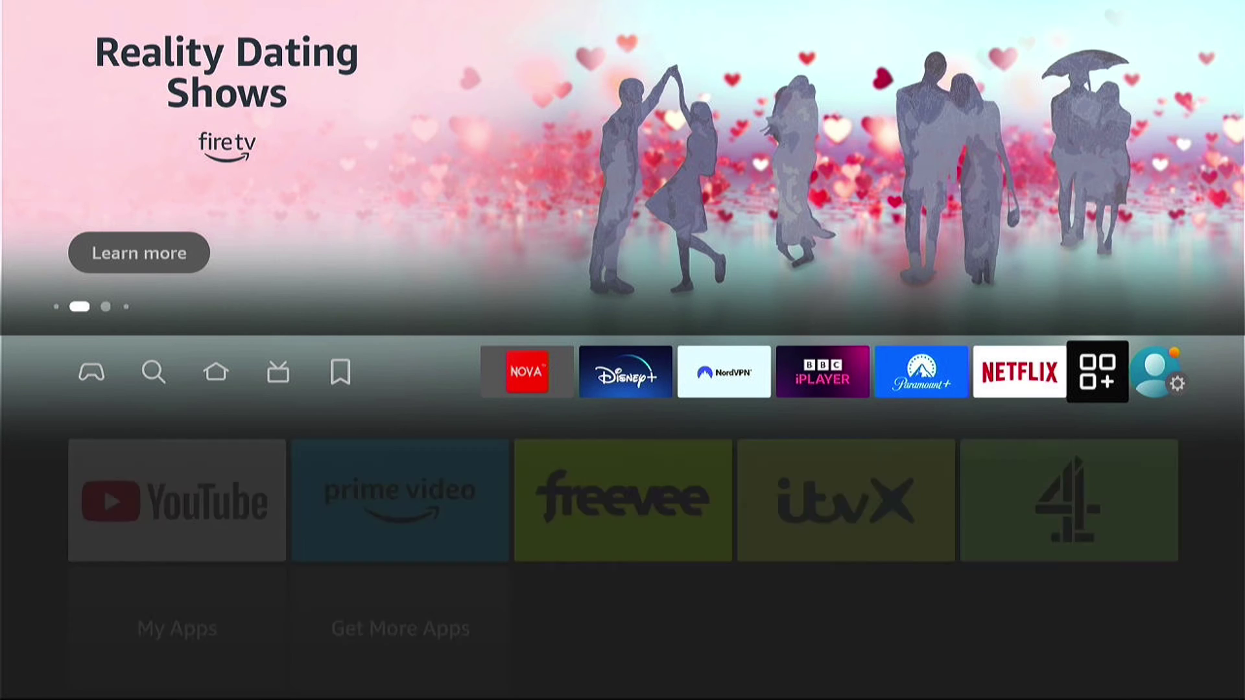
# Step: Open the My Apps grid and highlight the NOVA app
pyautogui.press('Down')
pyautogui.press('Down')
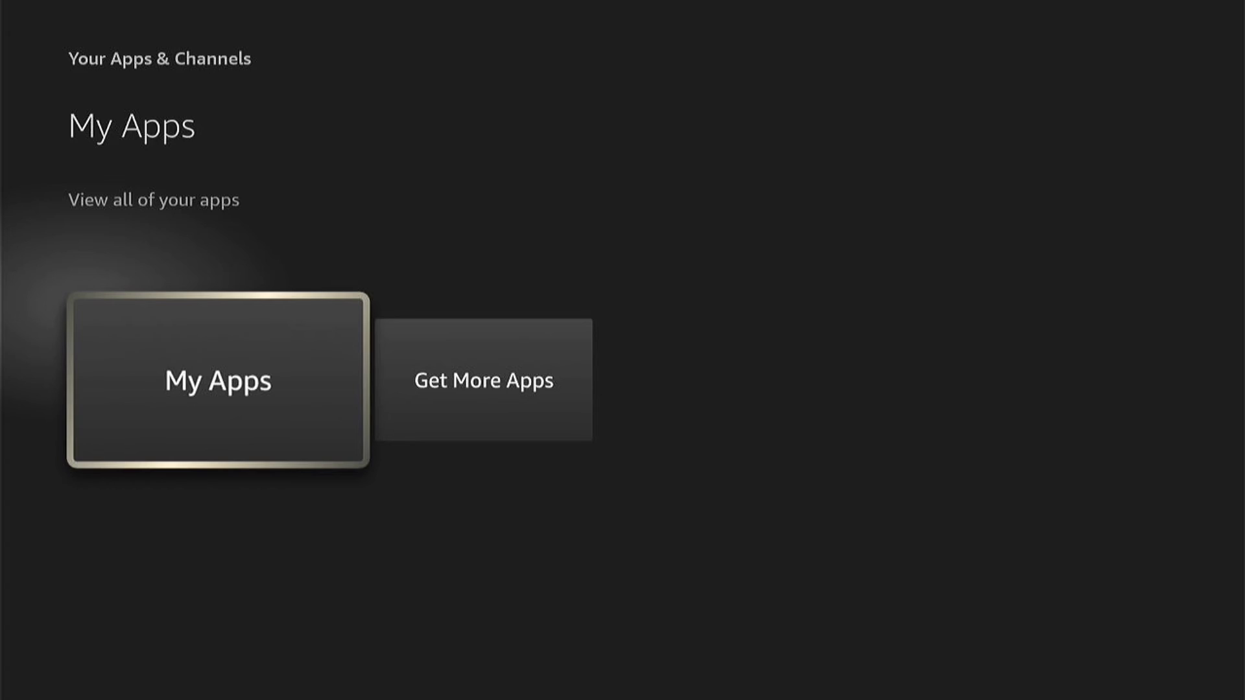
pyautogui.press('Return')
pyautogui.press('Down')
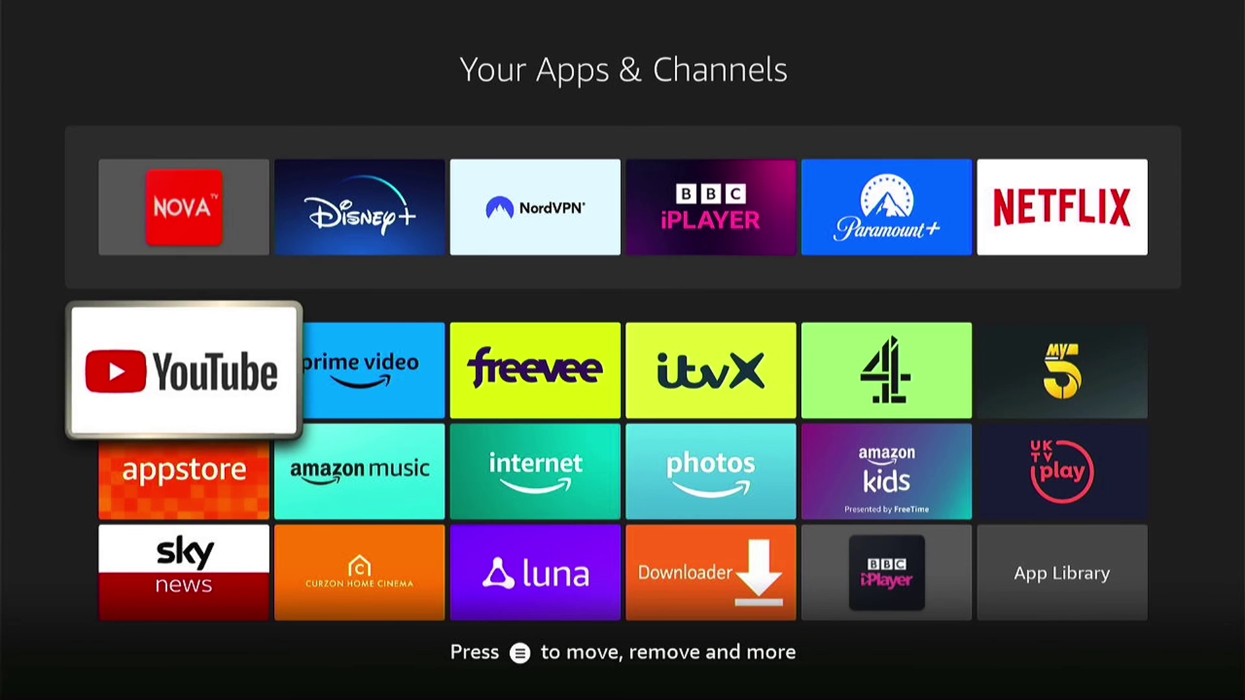
pyautogui.press('Down')
pyautogui.press('Down')
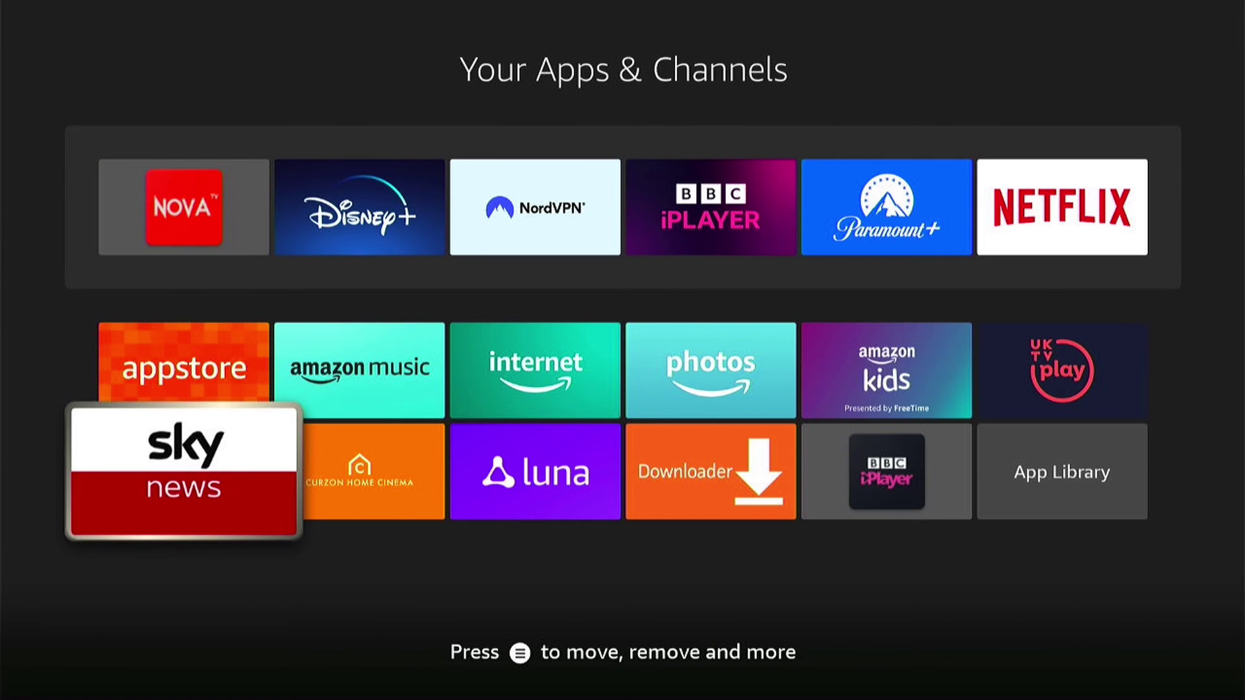
pyautogui.press('Up')
pyautogui.press('Up')
pyautogui.press('Up')
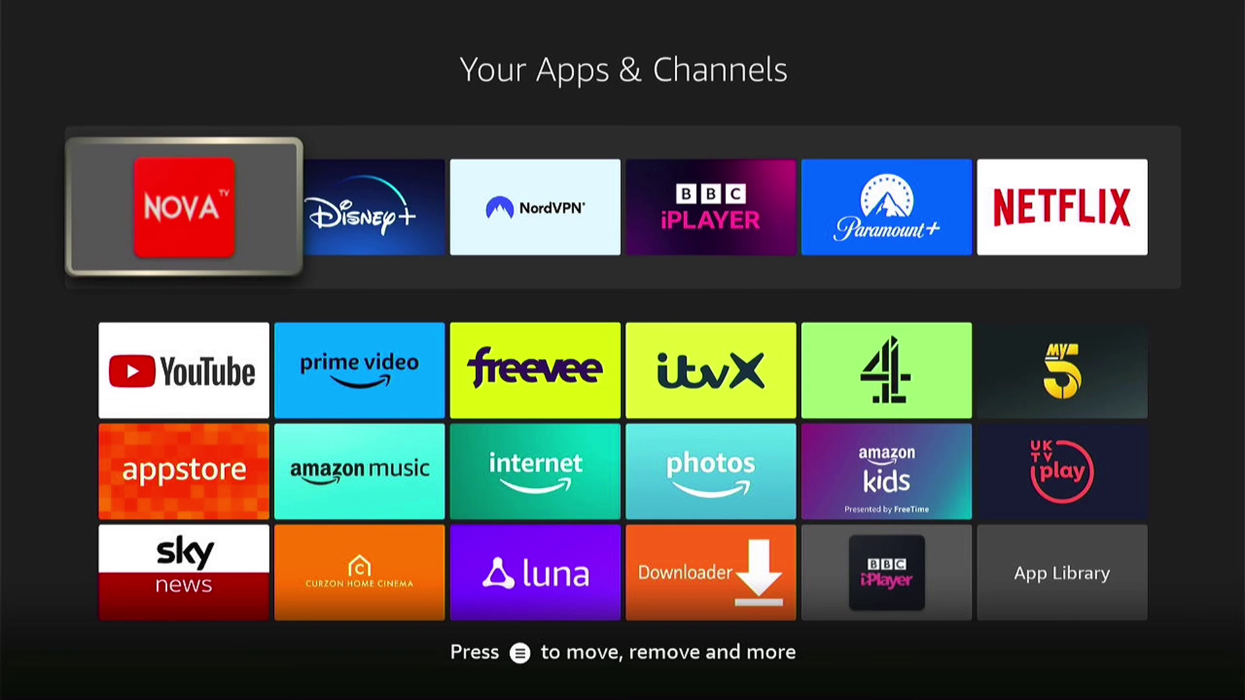
# Step: Uninstall NovaTV, confirming both prompts, then go back to the home screen
pyautogui.press('Menu')
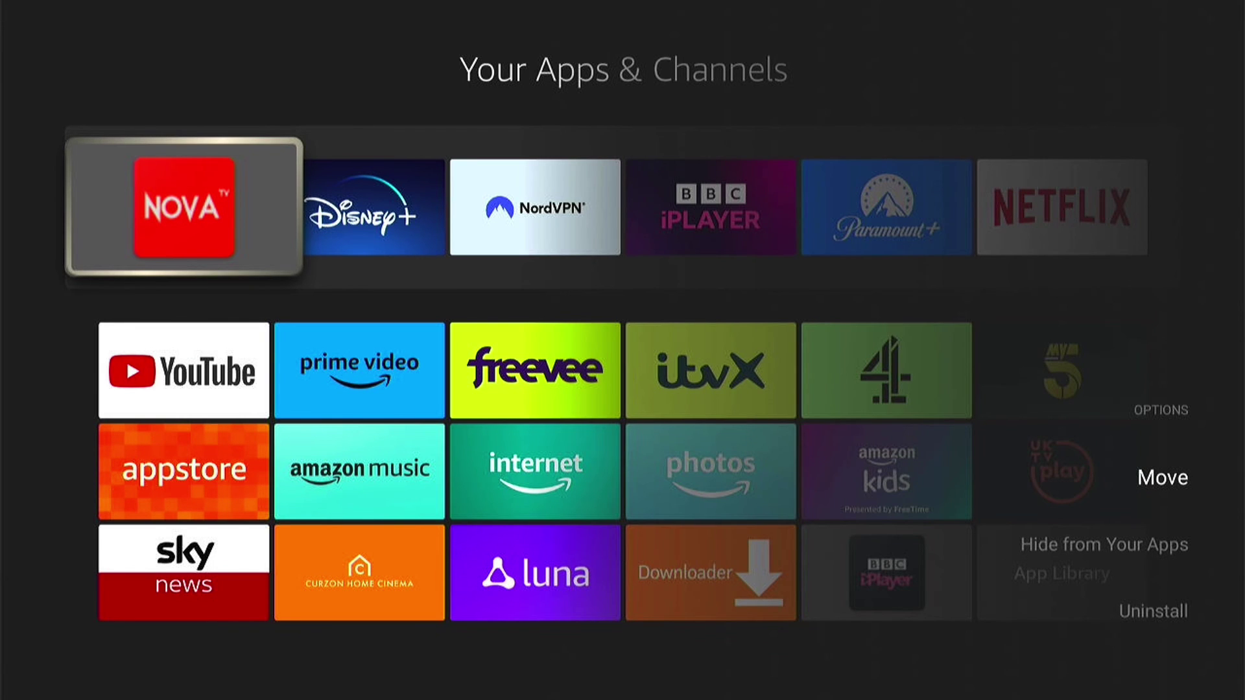
pyautogui.press('Down')
pyautogui.press('Down')
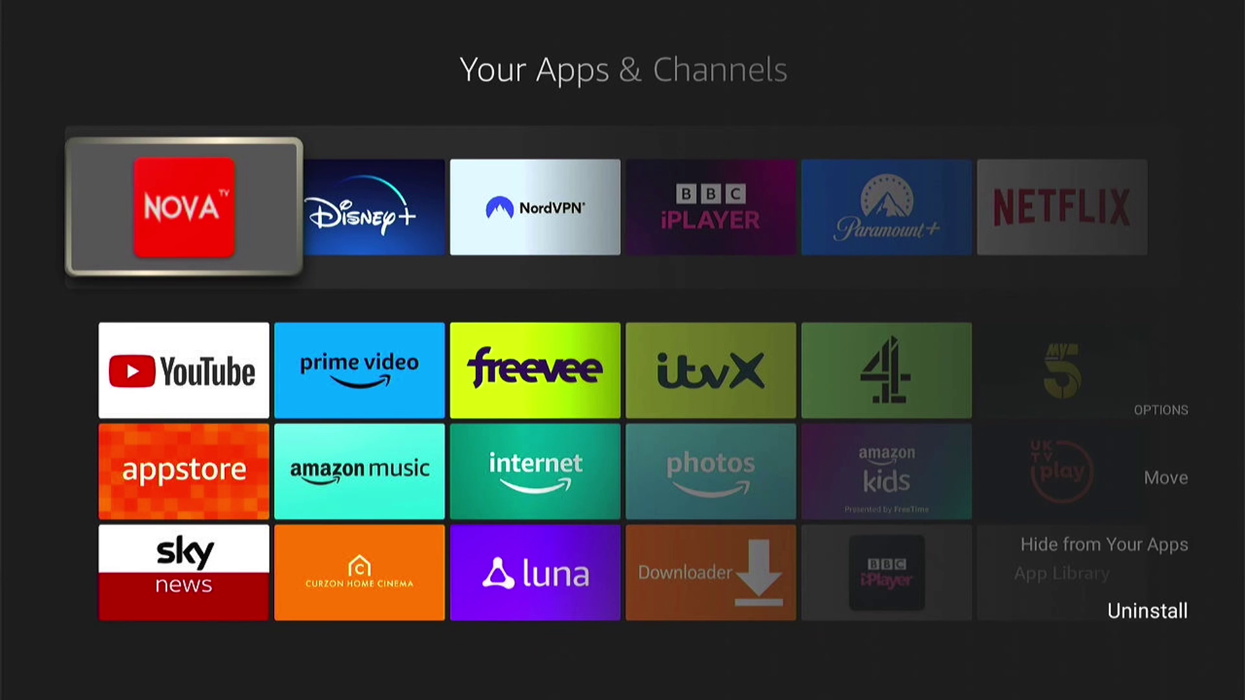
pyautogui.press('Return')
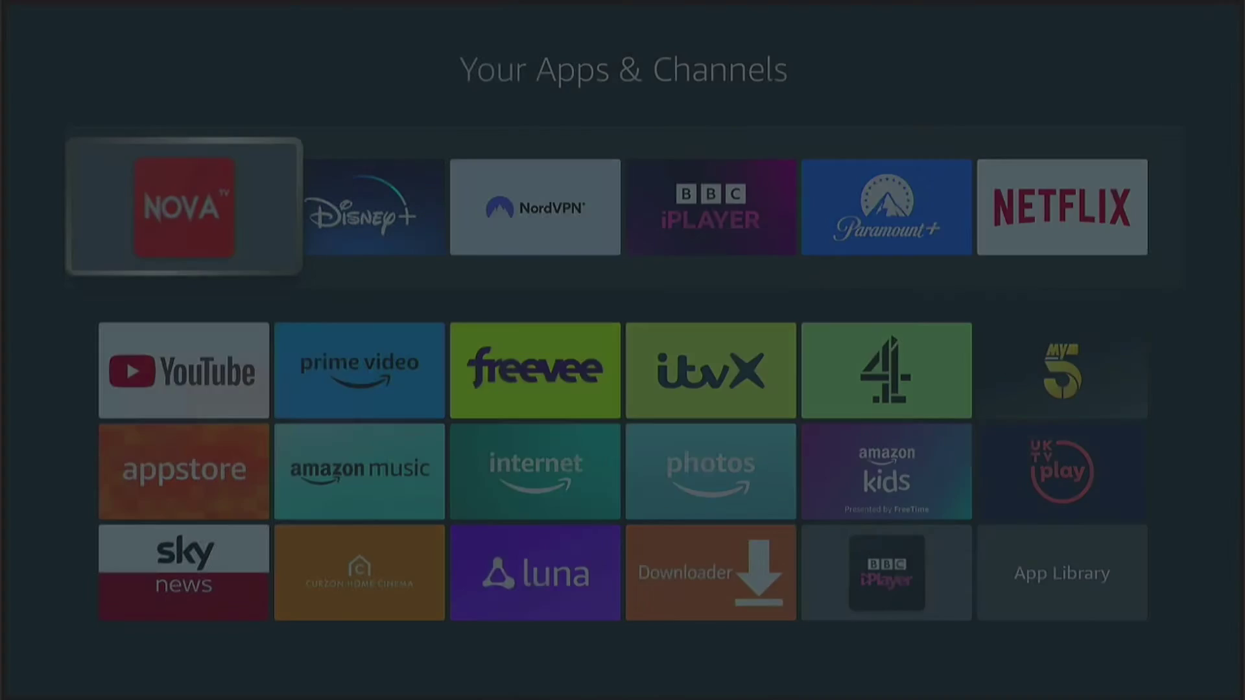
pyautogui.press('Down')
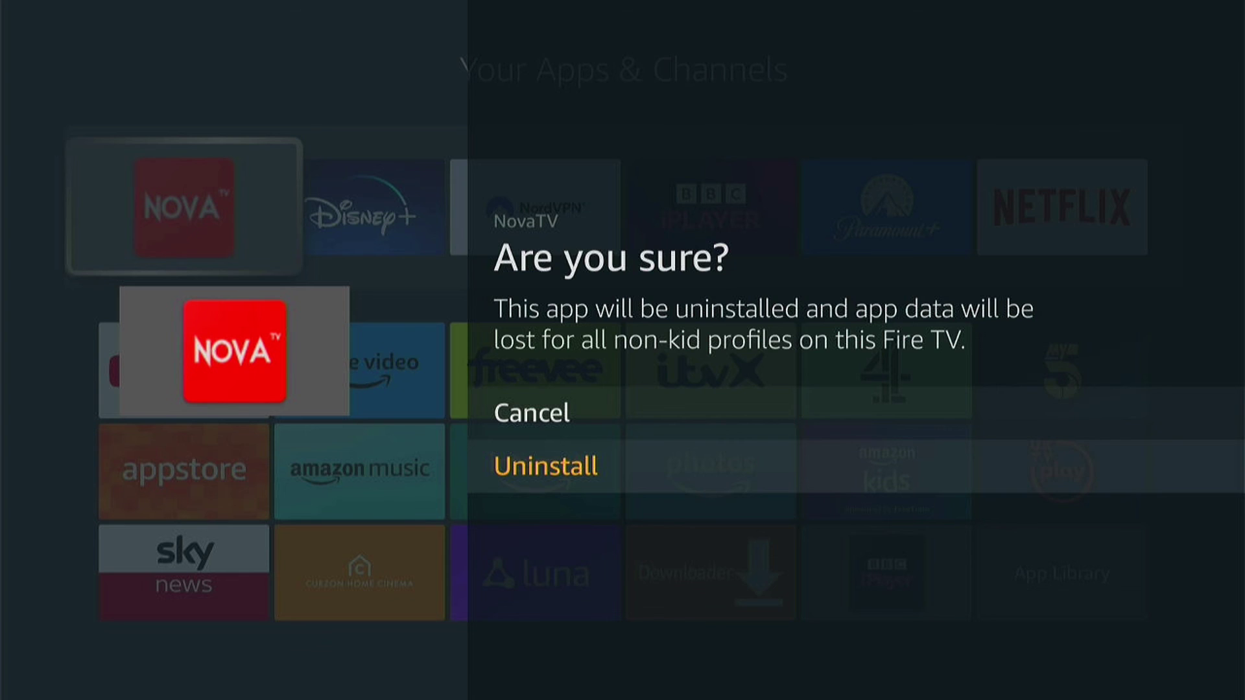
pyautogui.press('Return')
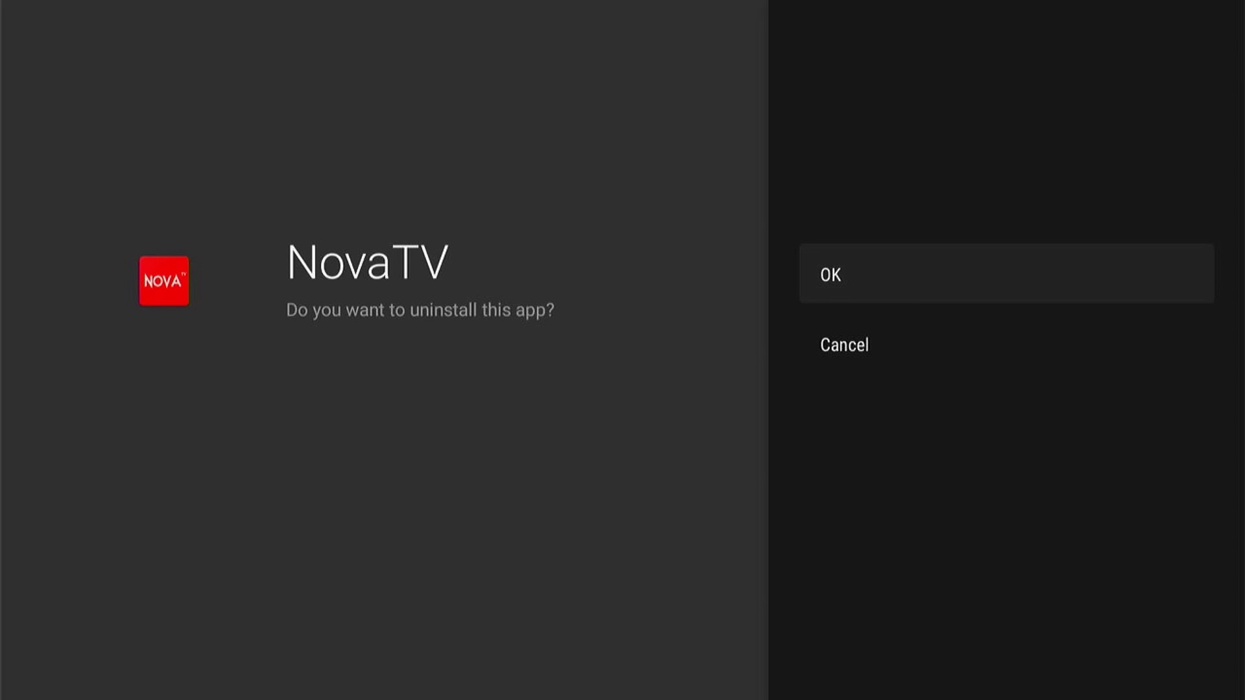
pyautogui.press('Return')
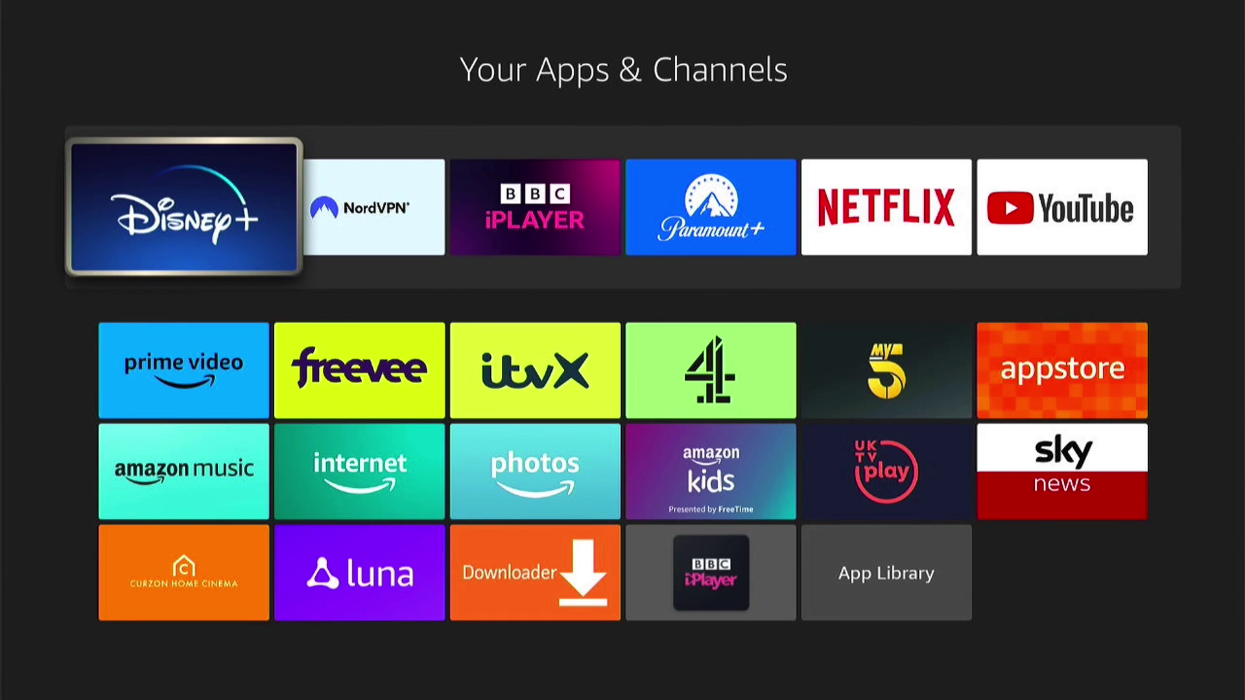
pyautogui.press('Escape')
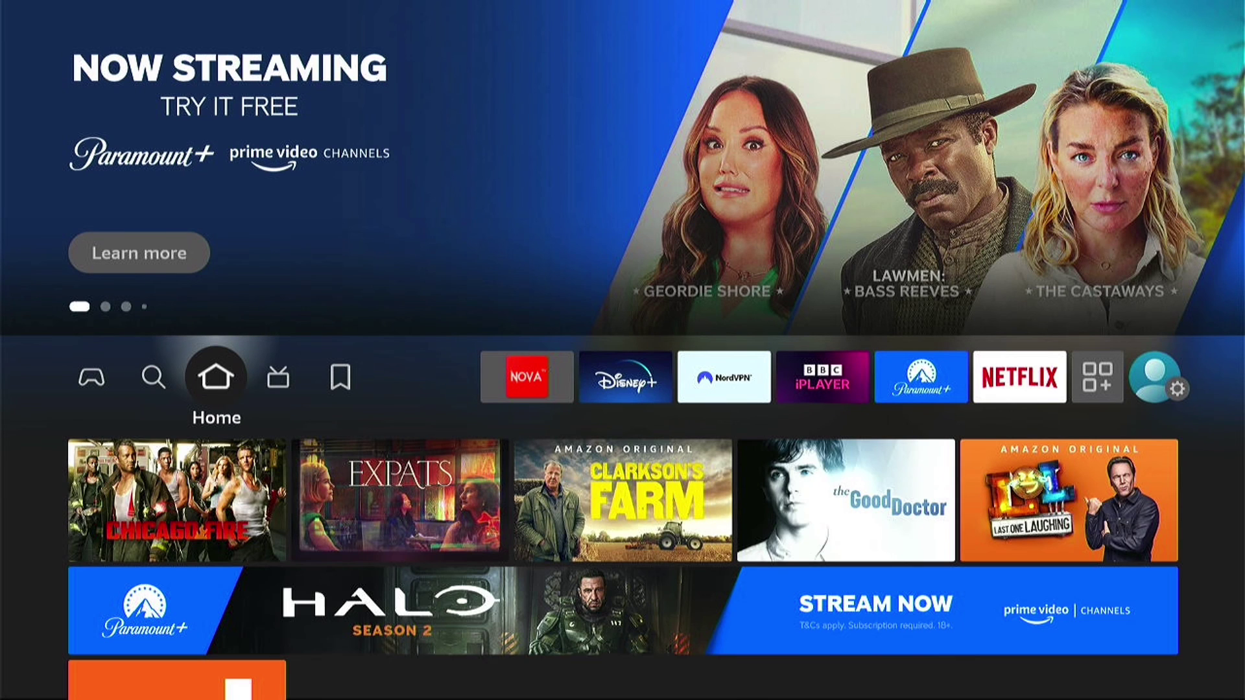
# Step: Check the home app row from Disney+ and land on the new first app tile
pyautogui.press('Right')
pyautogui.press('Right')
pyautogui.press('Right')
pyautogui.press('Right')
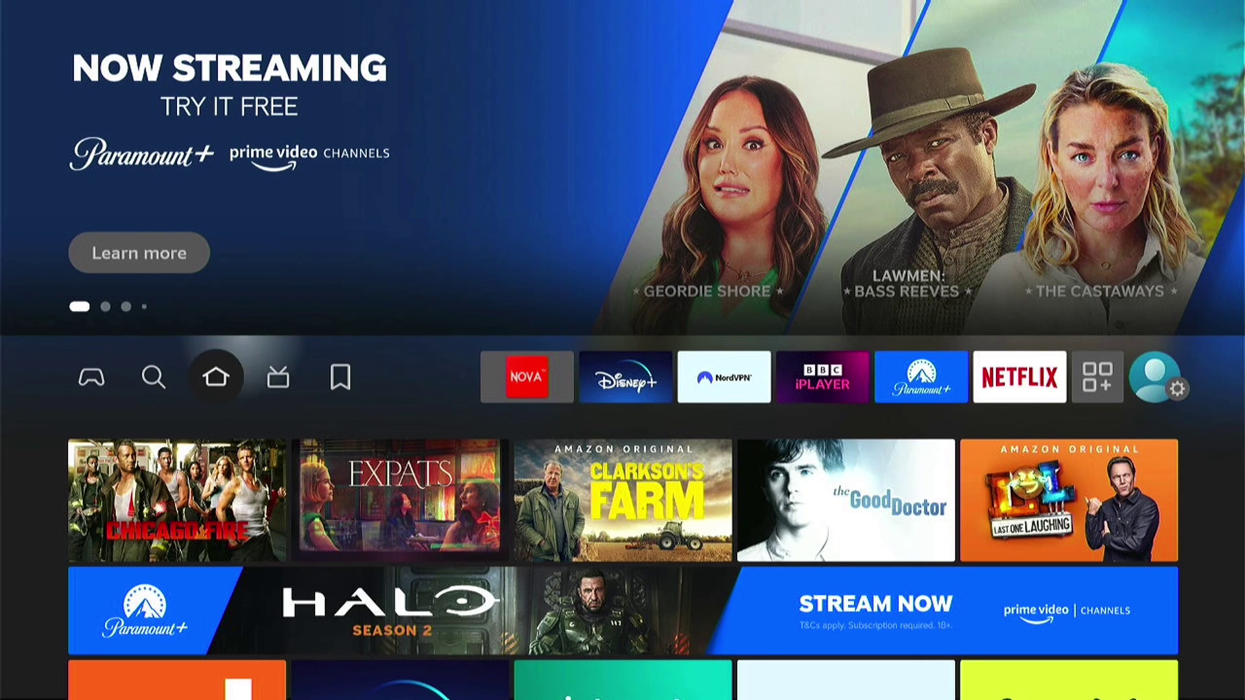
pyautogui.press('Left')
pyautogui.press('Left')
pyautogui.press('Left')
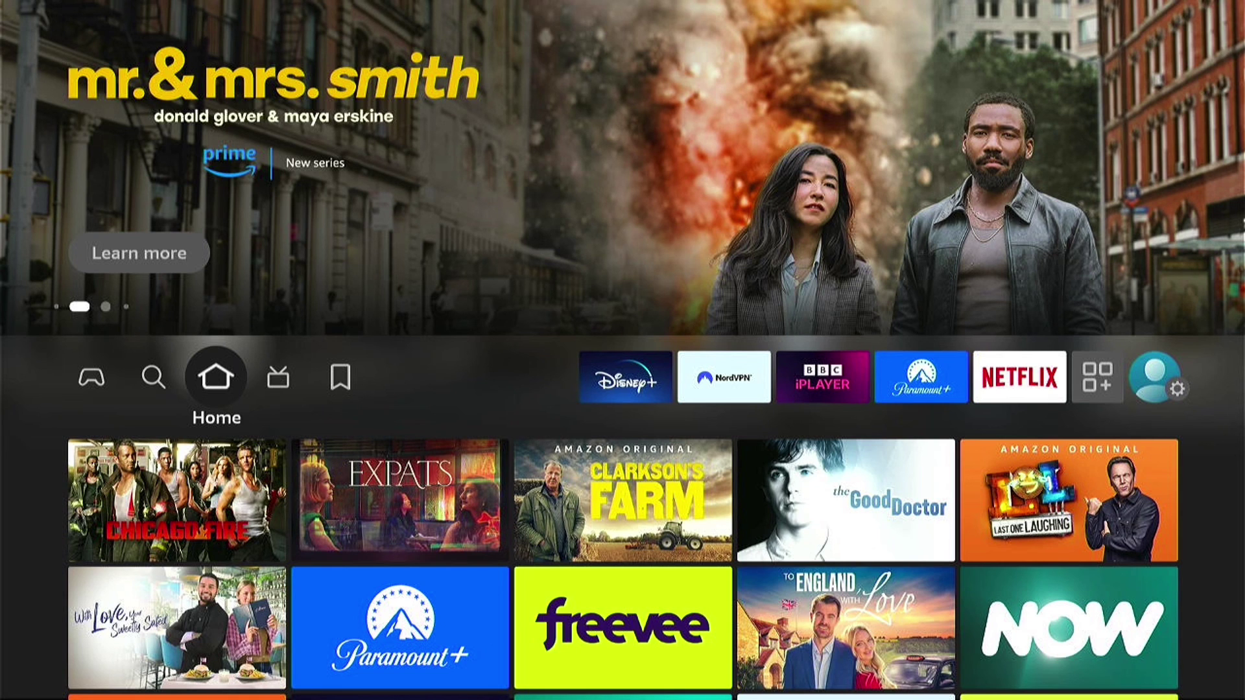
pyautogui.press('Right')
pyautogui.press('Right')
pyautogui.press('Right')
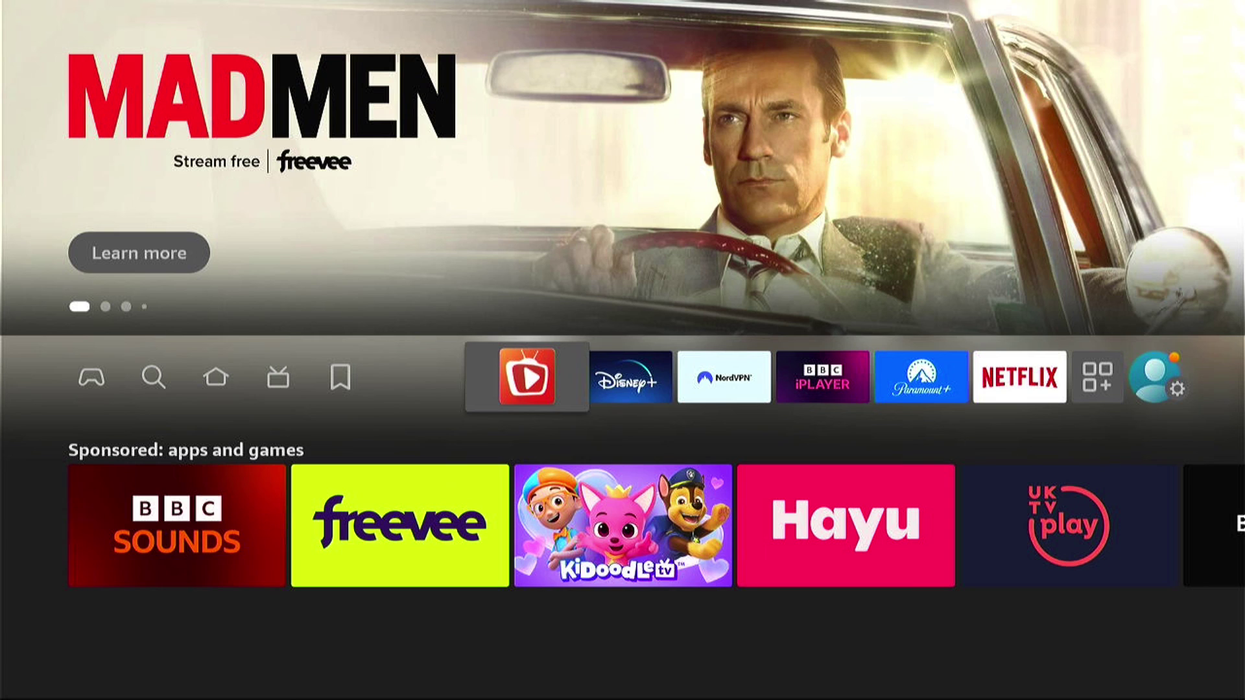